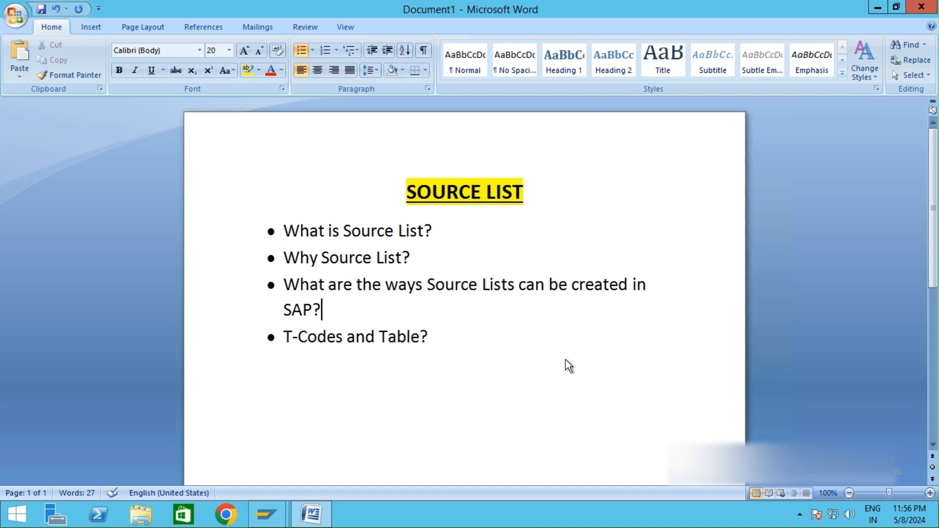
Step: Review each agenda point of the Source List outline in the document
left_click_drag(284, 231, 425, 230)
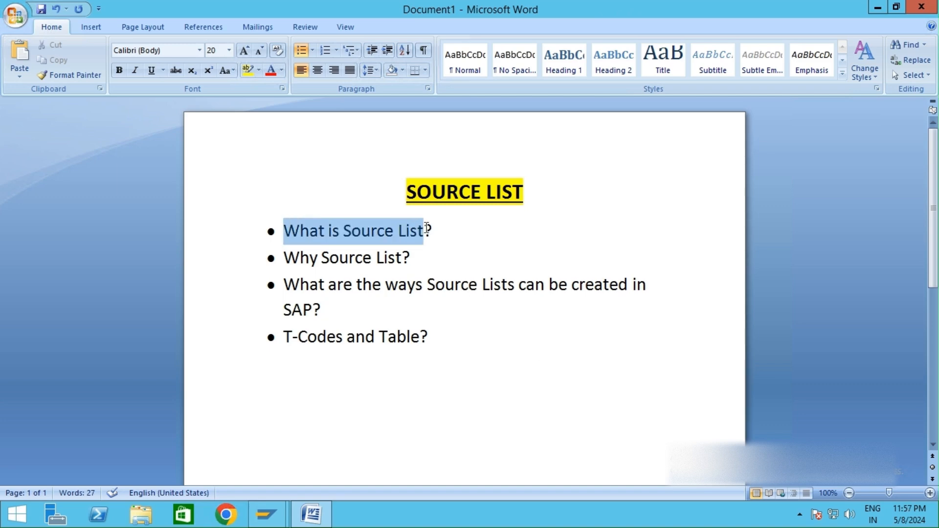
left_click_drag(285, 258, 413, 252)
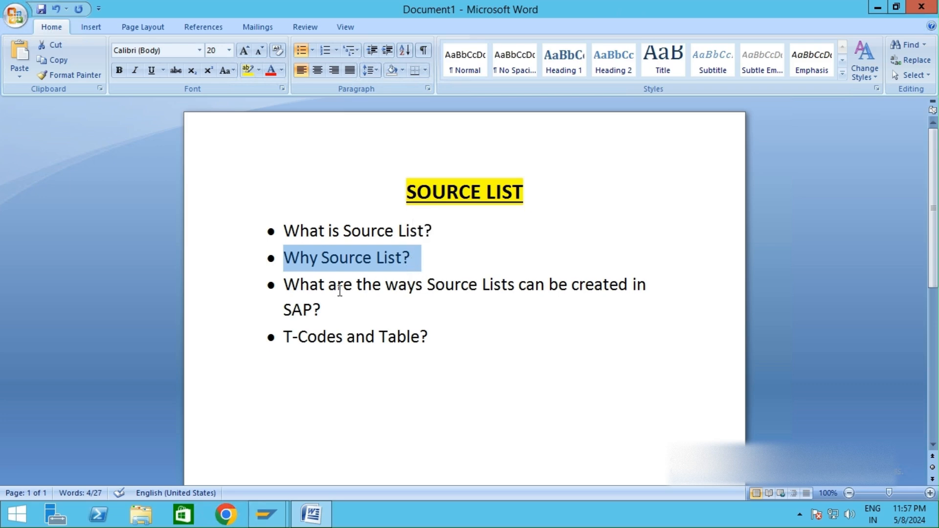
left_click(357, 289)
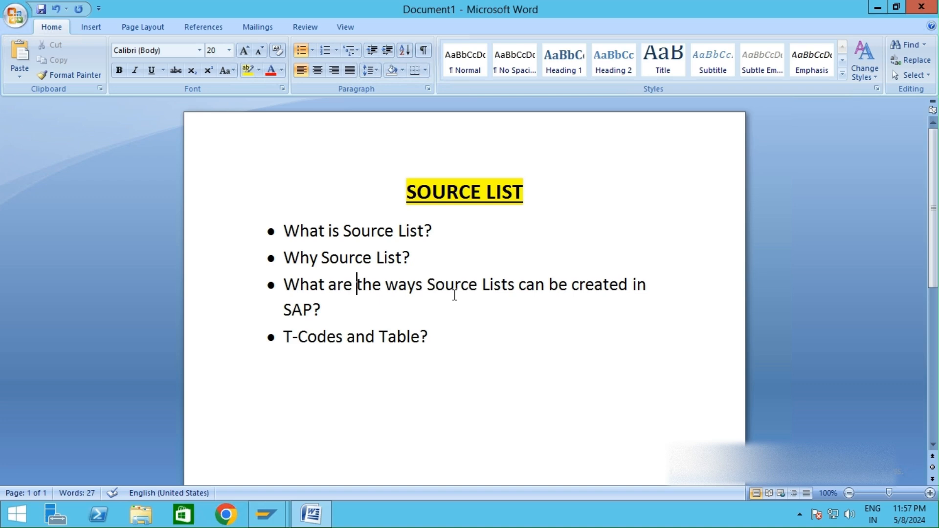
left_click_drag(284, 337, 331, 334)
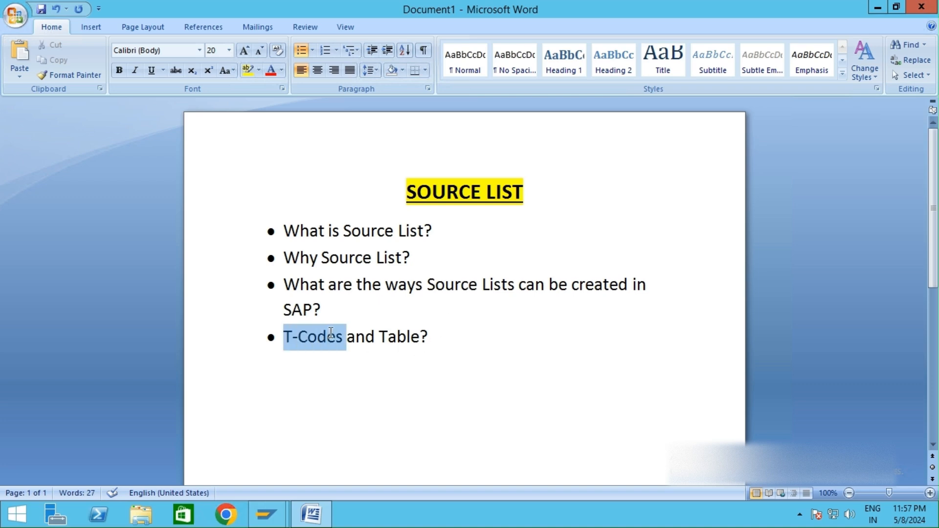
left_click(375, 337)
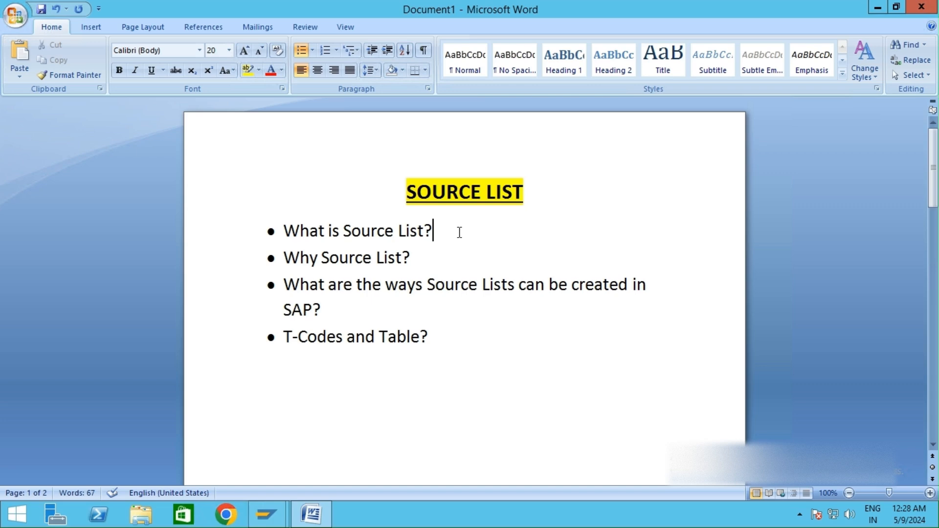
left_click_drag(459, 233, 284, 232)
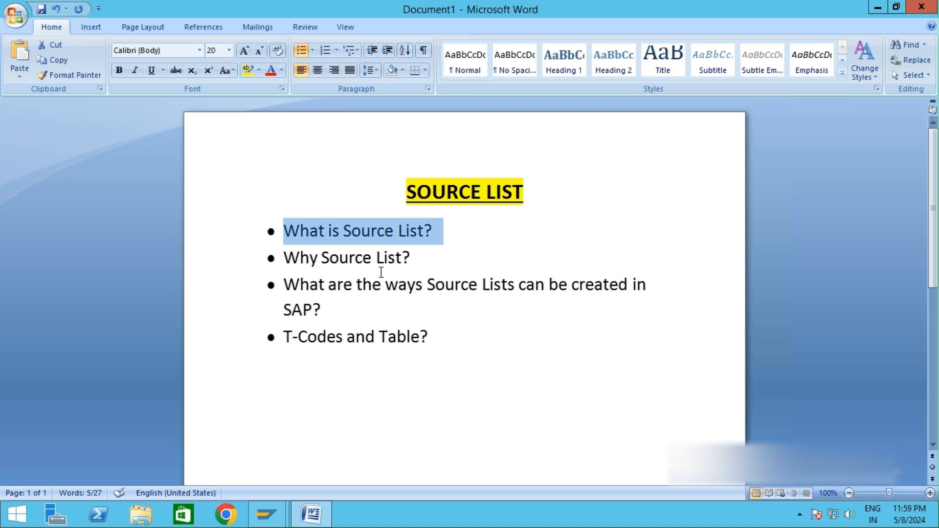
left_click(377, 257)
left_click_drag(282, 259, 417, 254)
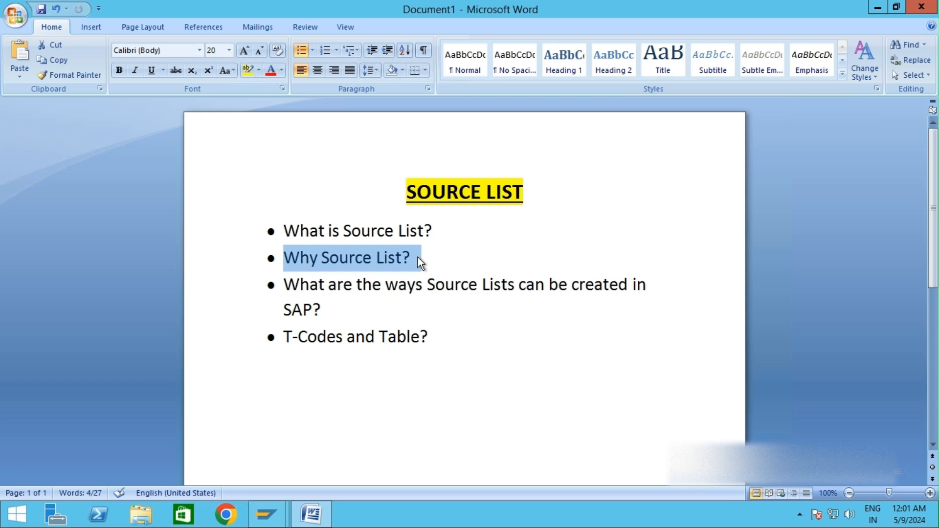
left_click(332, 310)
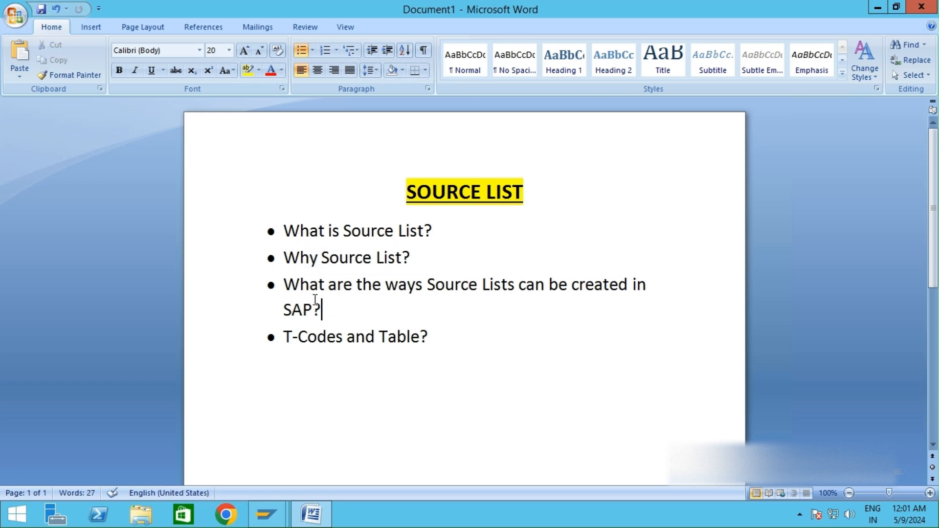
triple_click(315, 299)
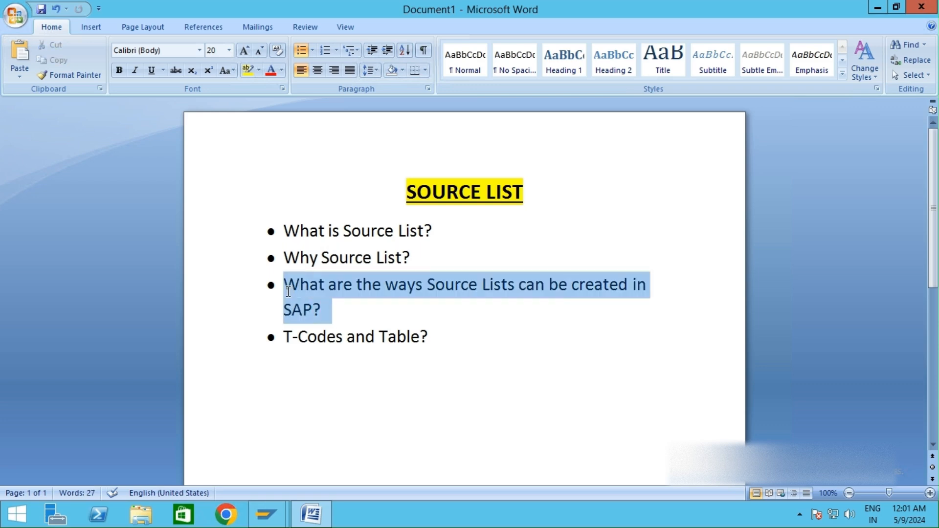
Step: Insert an indented, unbulleted sub-line reading Automatic under the bullet about ways to create Source Lists in SAP
left_click(364, 306)
key("Return")
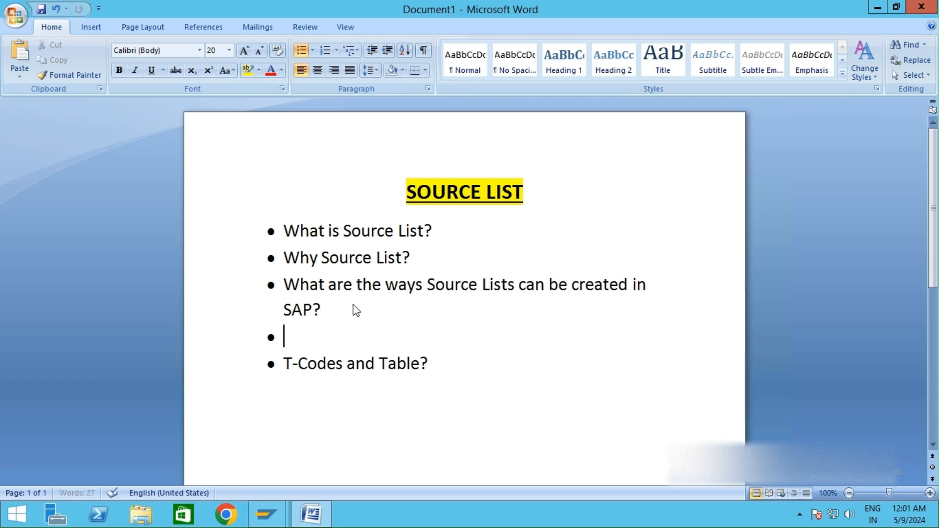
key("BackSpace")
key("Tab")
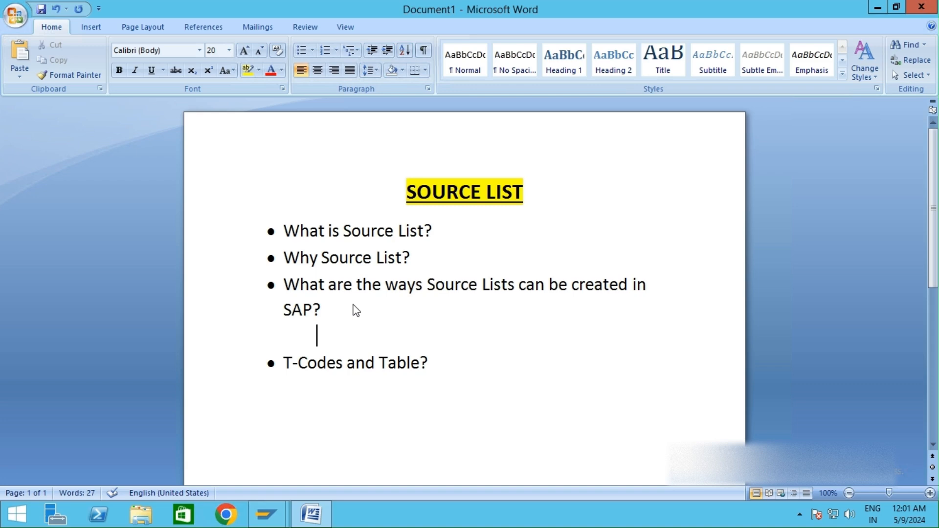
type("Automatic")
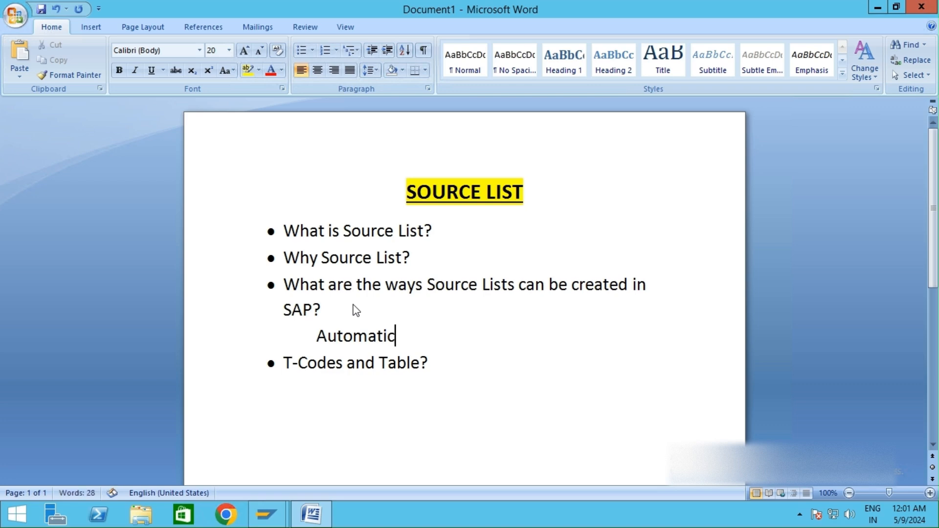
Step: Add a second indented sub-line reading Manual beneath Automatic
key("Return")
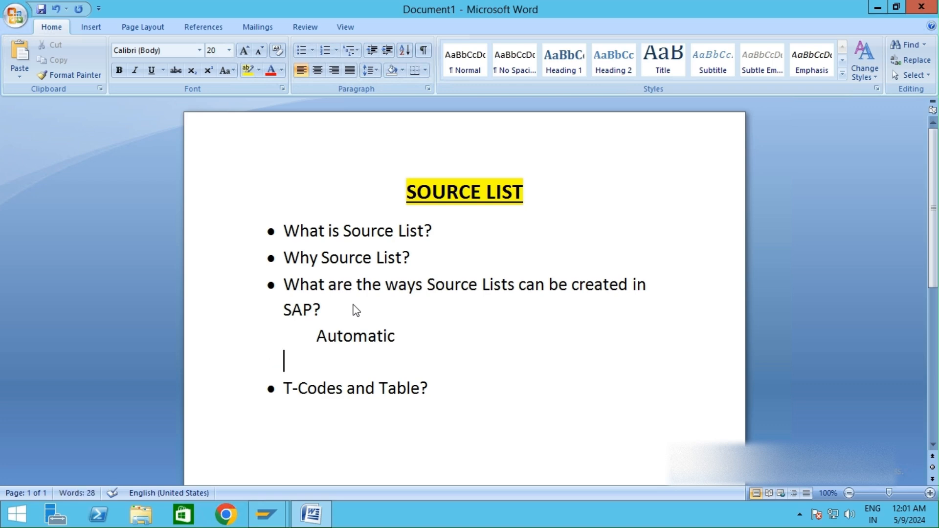
type("Man")
key("BackSpace")
key("BackSpace")
key("BackSpace")
key("Tab")
type("Manual")
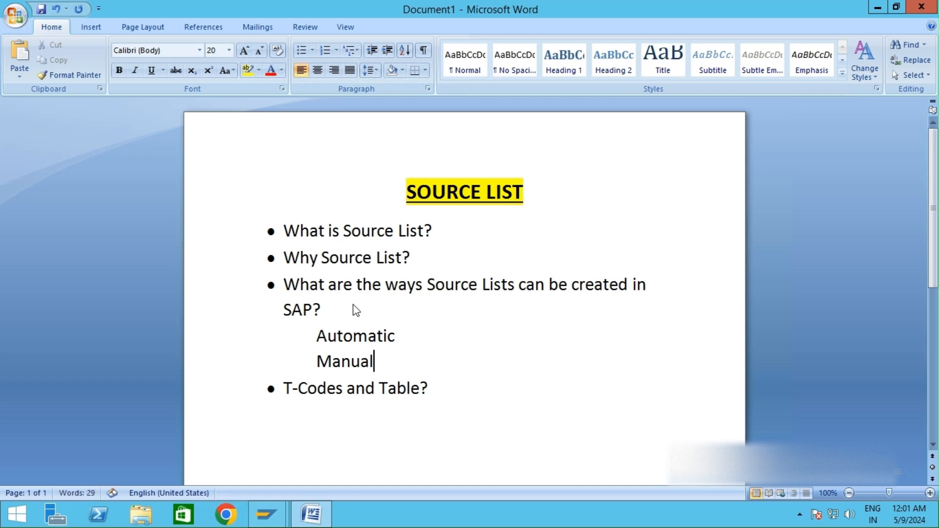
Step: Switch to SAP GUI and exit the Display IMG back to the SAP Easy Access menu
left_click(410, 336)
mouse_move(267, 514)
left_click(342, 462)
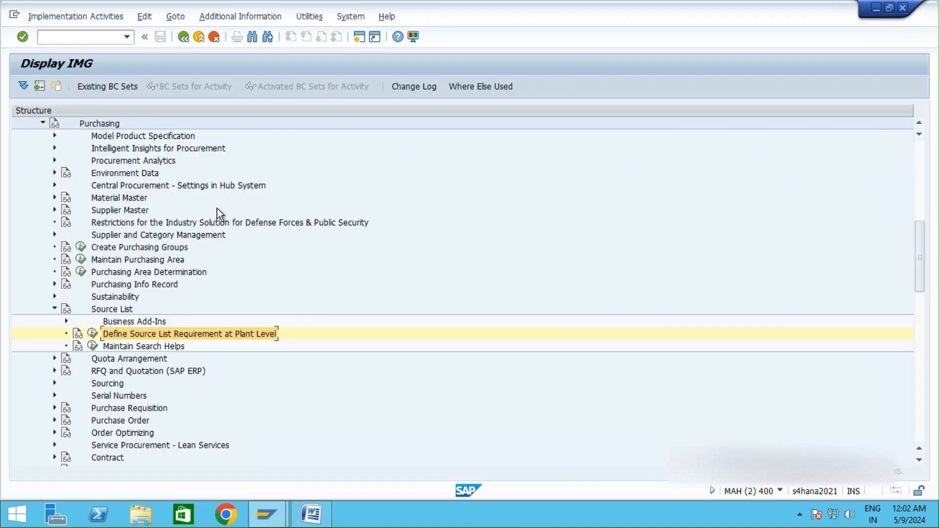
left_click(210, 39)
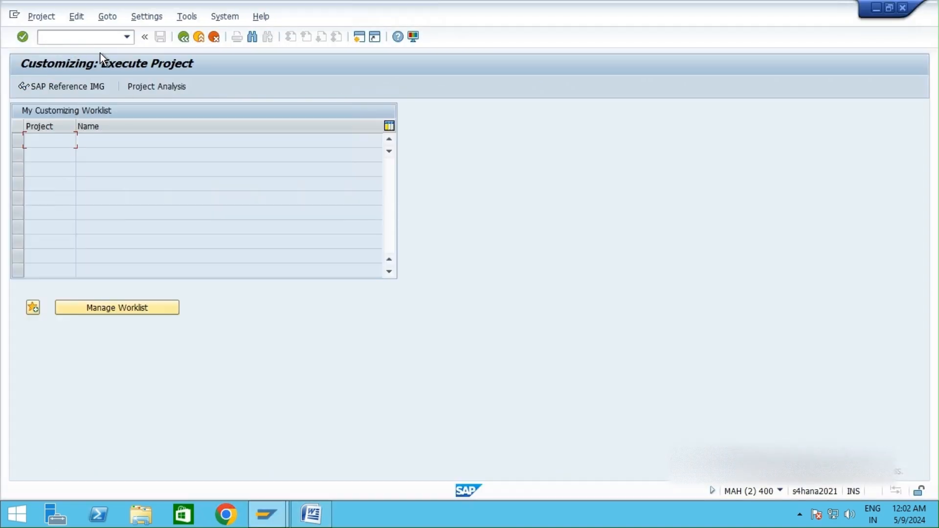
left_click(214, 38)
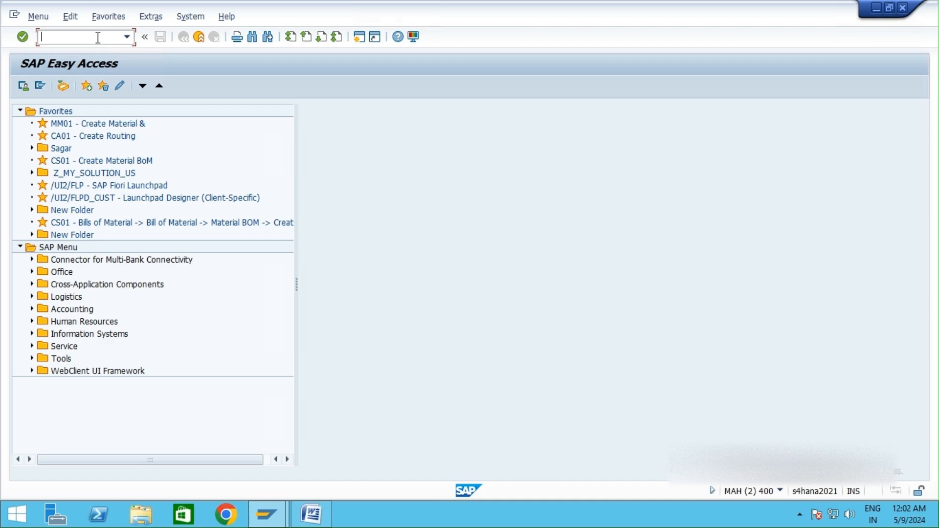
Step: Open transaction MM02 and choose material 100000000 (Steel raw material) to change
type("mm02")
key("Return")
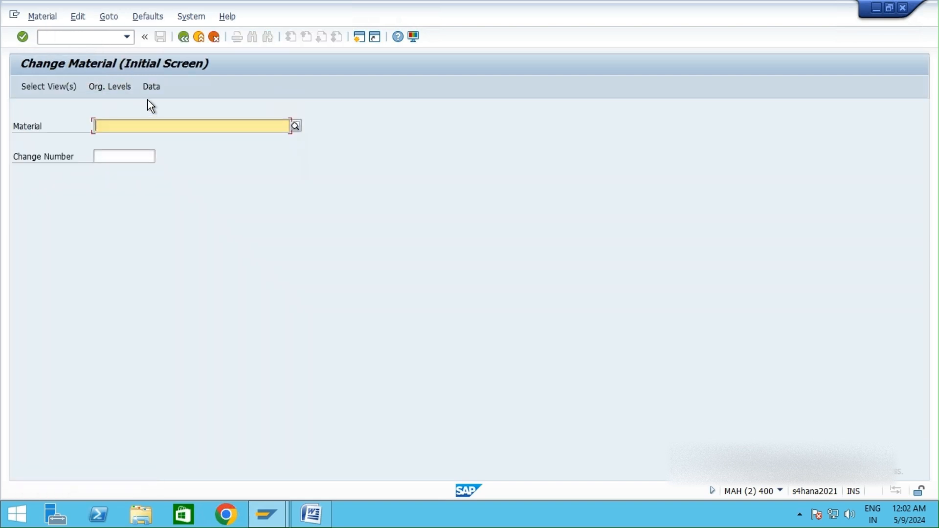
type("10 ")
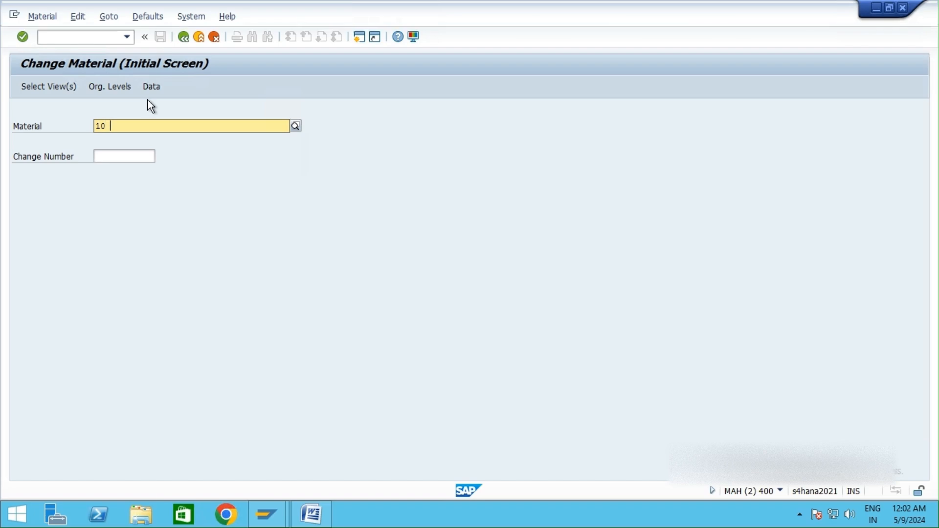
type("00")
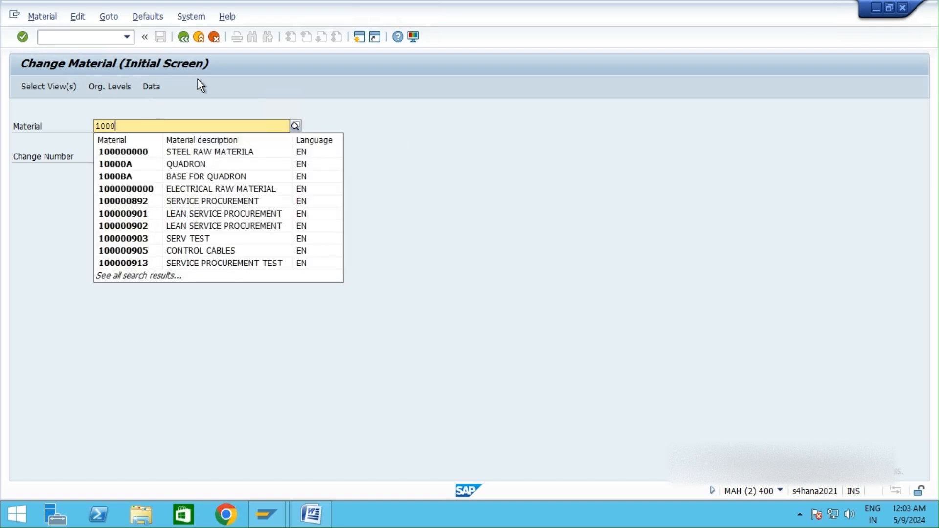
left_click(216, 154)
key("Return")
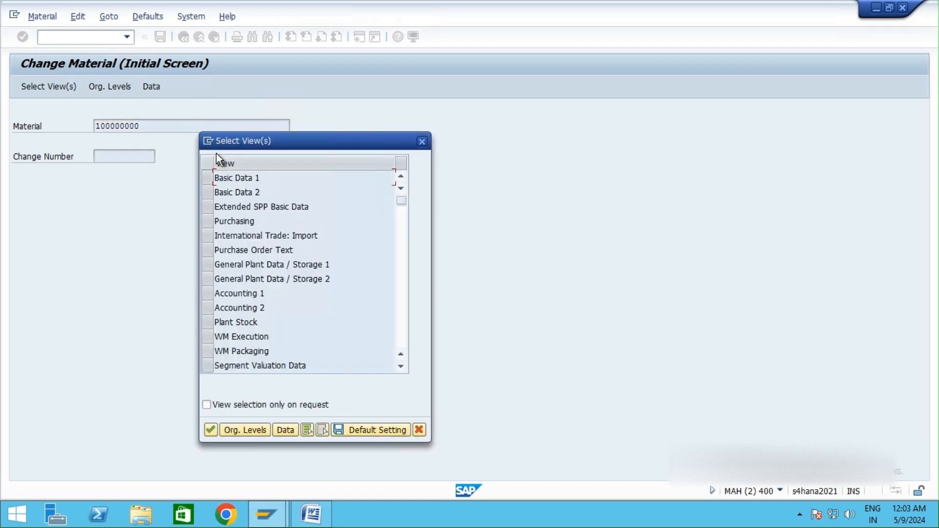
Step: Select the Basic Data 1, Basic Data 2, Extended SPP Basic Data, Purchasing, International Trade: Import and Purchase Order Text views and continue
left_click(209, 177)
left_click(209, 192)
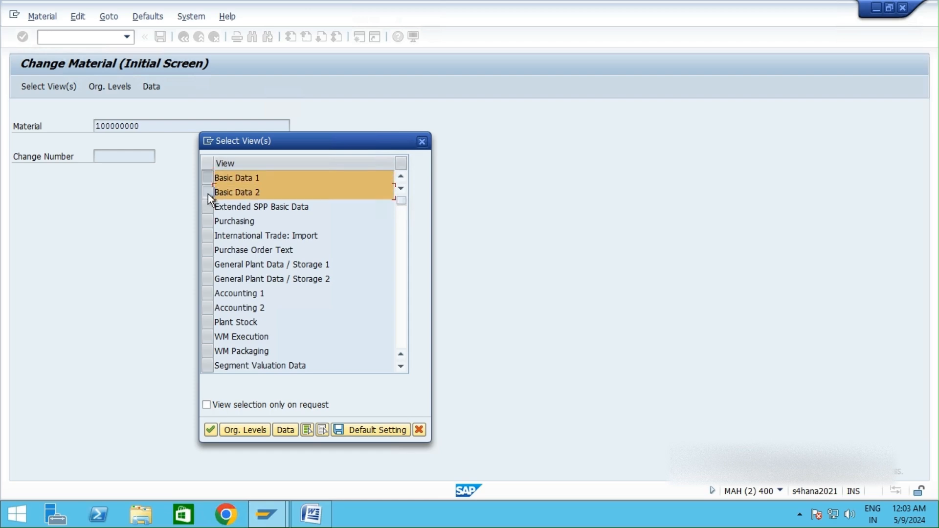
left_click(208, 206)
left_click(207, 222)
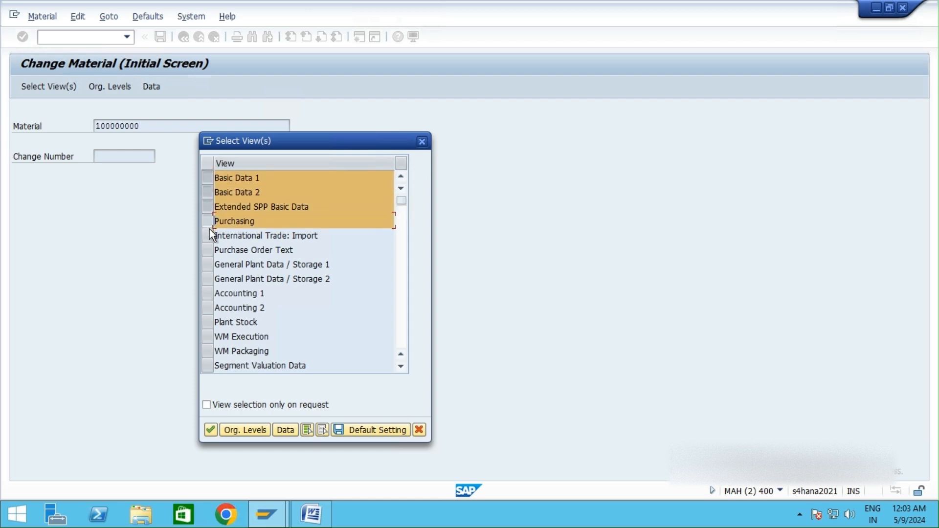
left_click(207, 235)
left_click(208, 242)
left_click(209, 431)
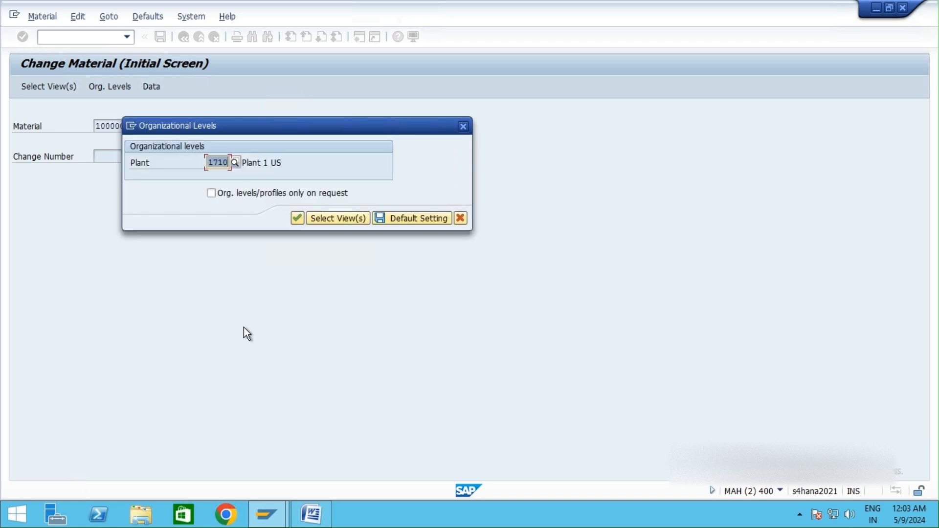
Step: Set the plant organizational level to 1075 from the plant possible entries and confirm
left_click(295, 219)
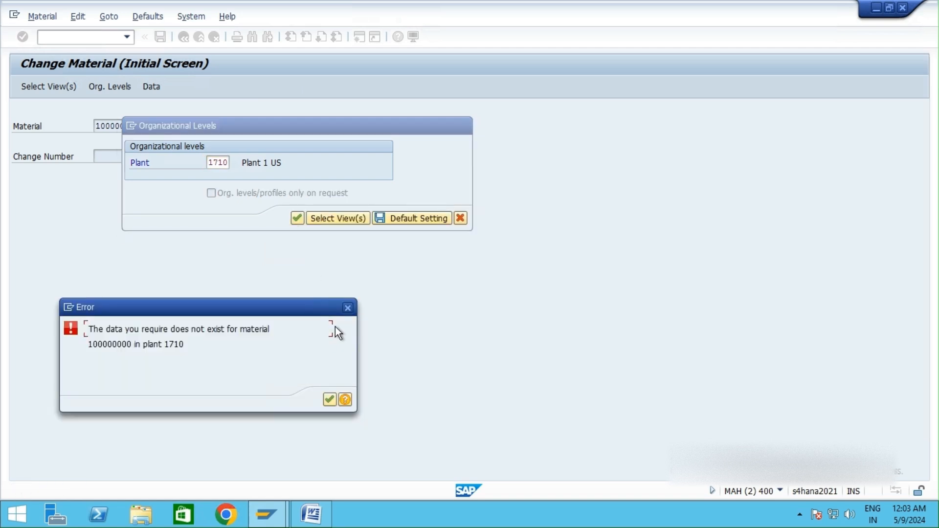
left_click(332, 397)
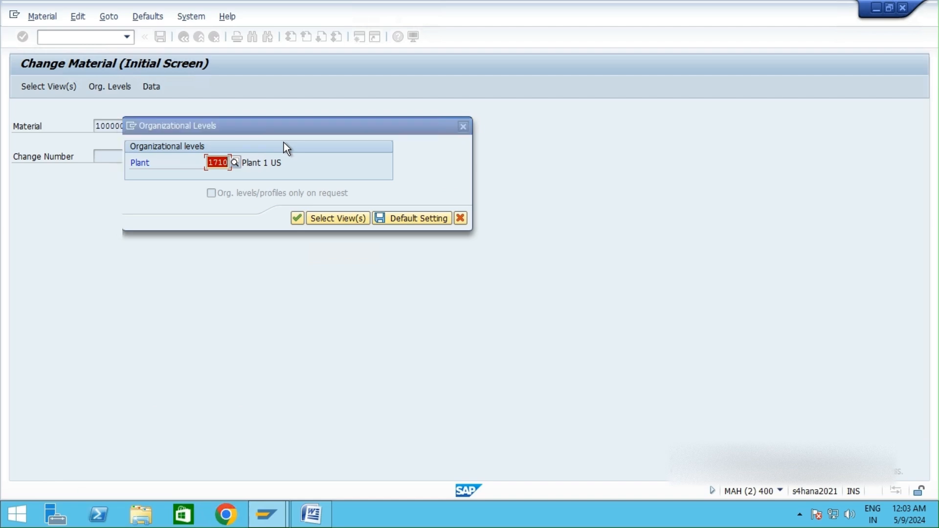
key("BackSpace")
left_click(234, 163)
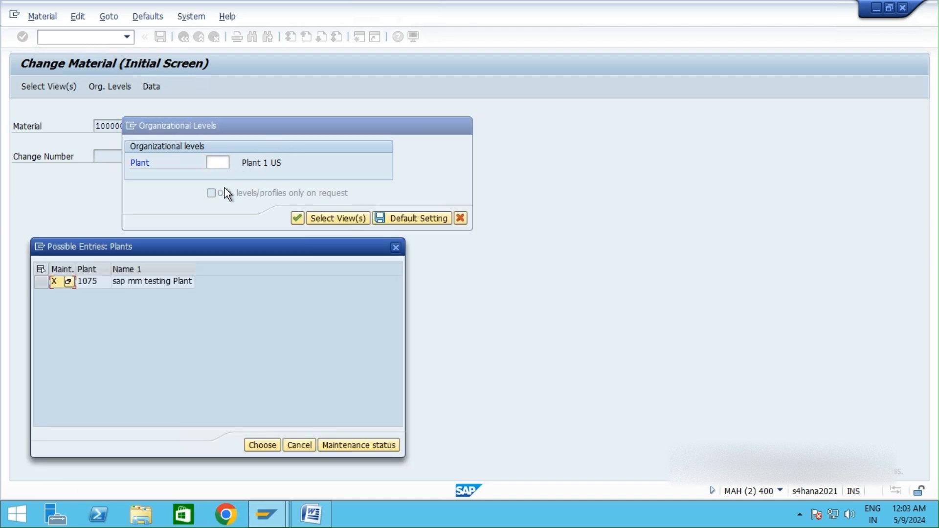
left_click(140, 283)
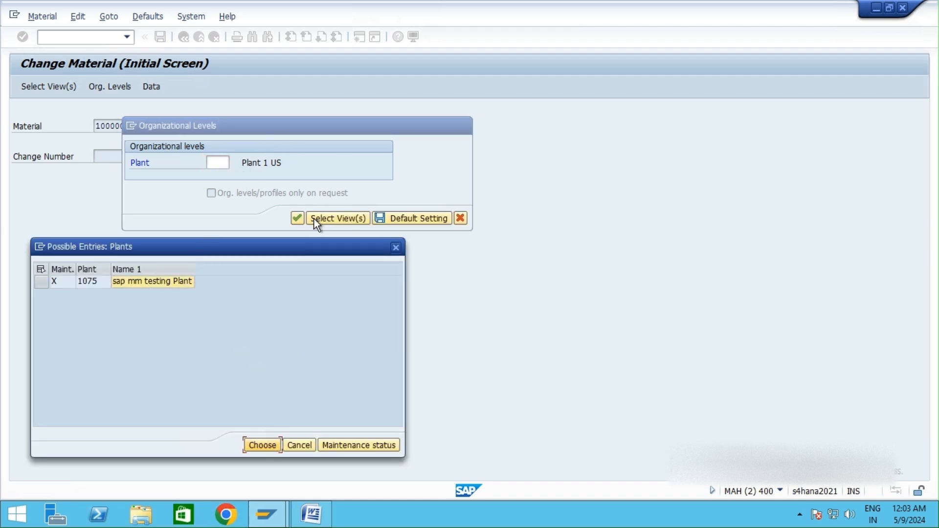
left_click(42, 282)
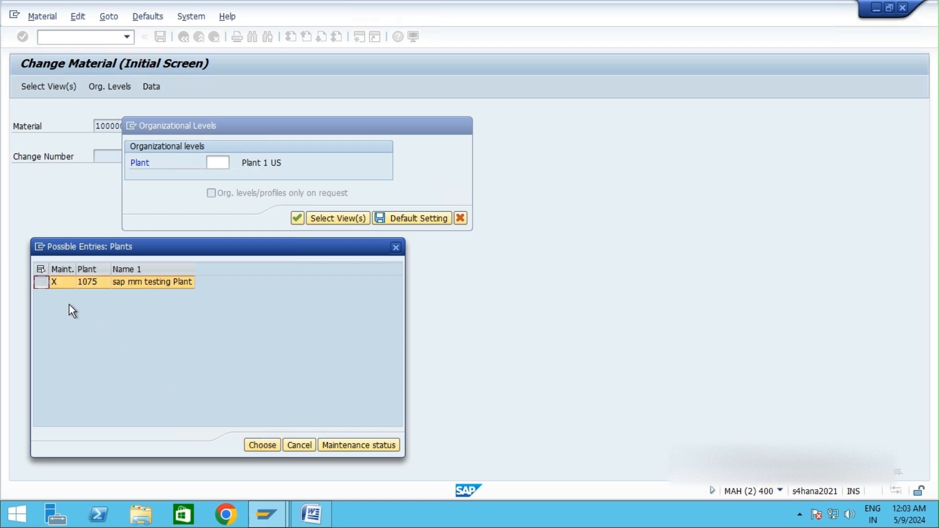
left_click(263, 444)
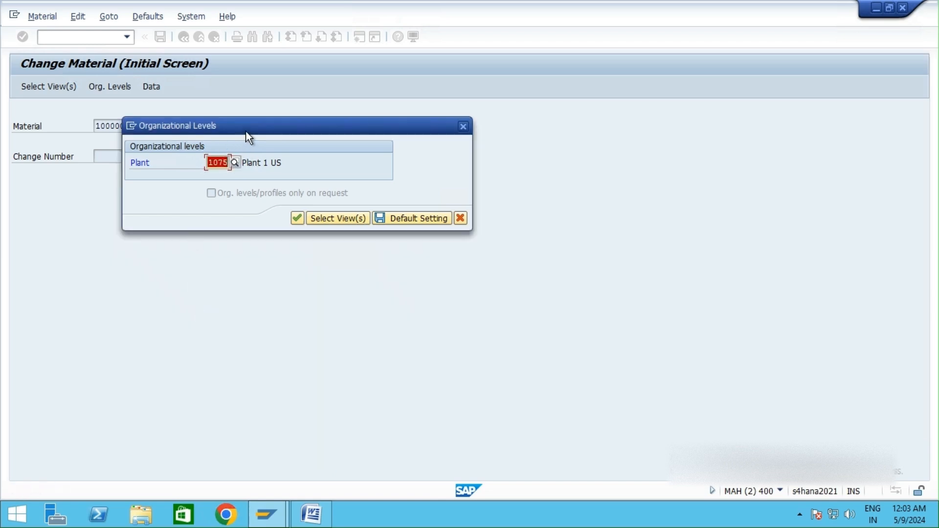
left_click_drag(246, 132, 332, 128)
left_click(380, 218)
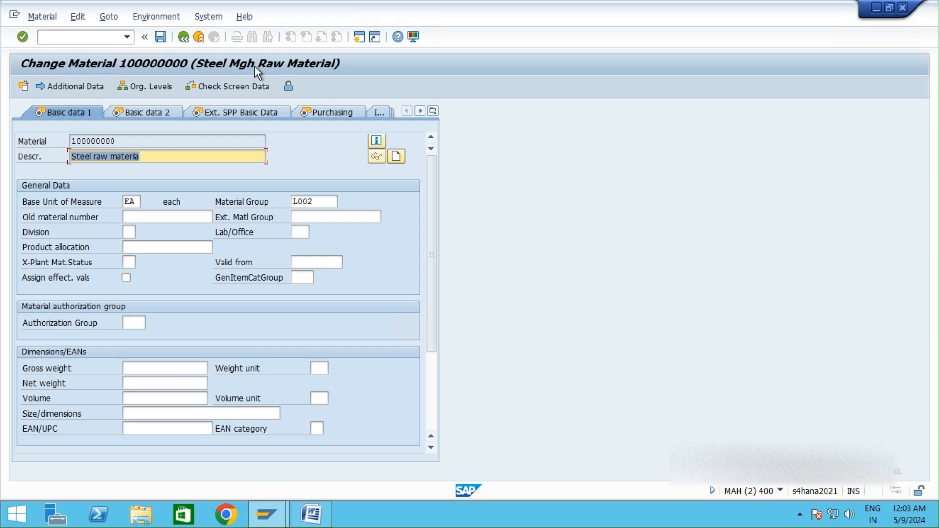
Step: Correct the material description to Steel raw material
left_click(159, 156)
key("BackSpace")
key("BackSpace")
key("BackSpace")
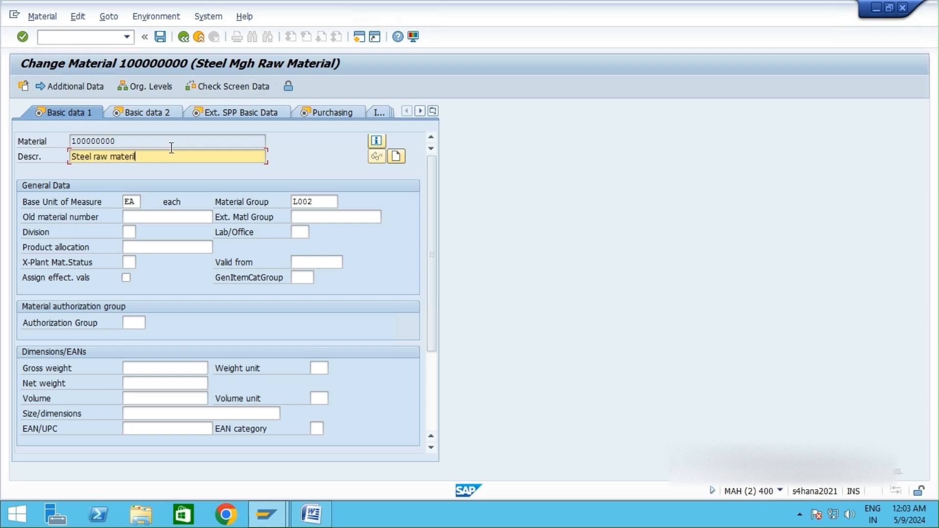
type("ial")
Step: In the Purchasing view, tick the Source list indicator and save the material
left_click(321, 111)
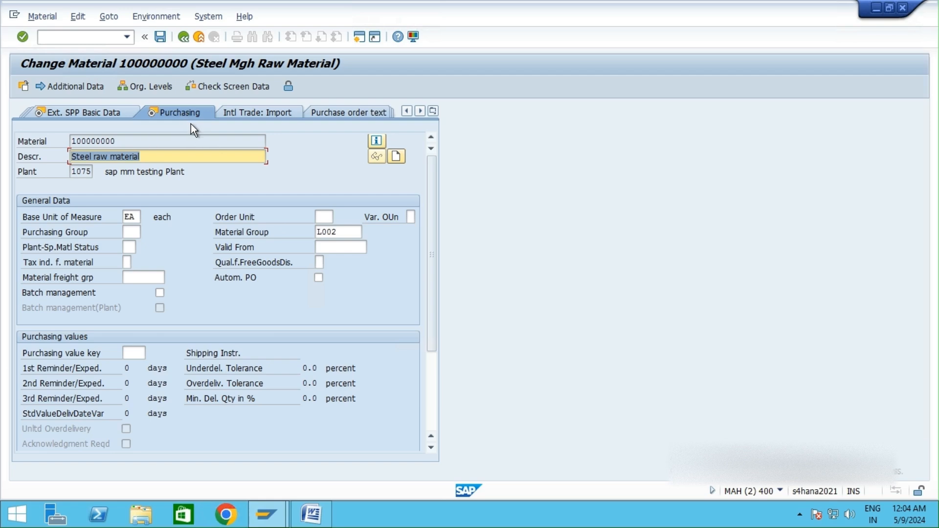
scroll(237, 339, "down", 4)
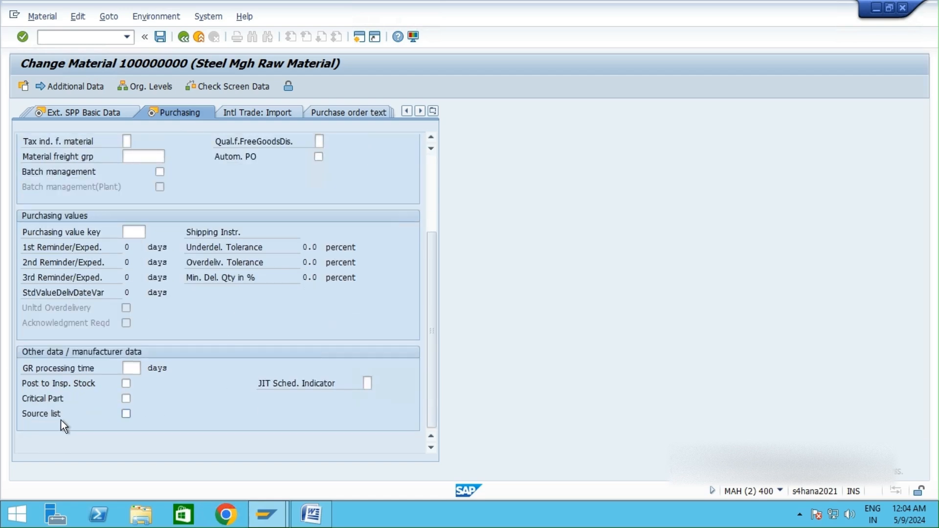
left_click(74, 420)
left_click(158, 38)
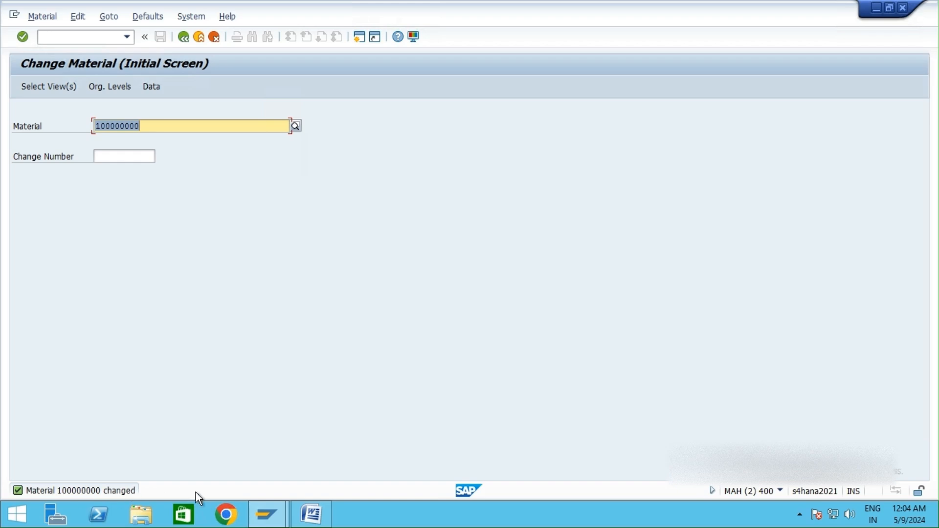
Step: Switch to Word and extend the Automatic line with "-- MM02 (Purchasing View -> Activate Source List Field)"
left_click(318, 515)
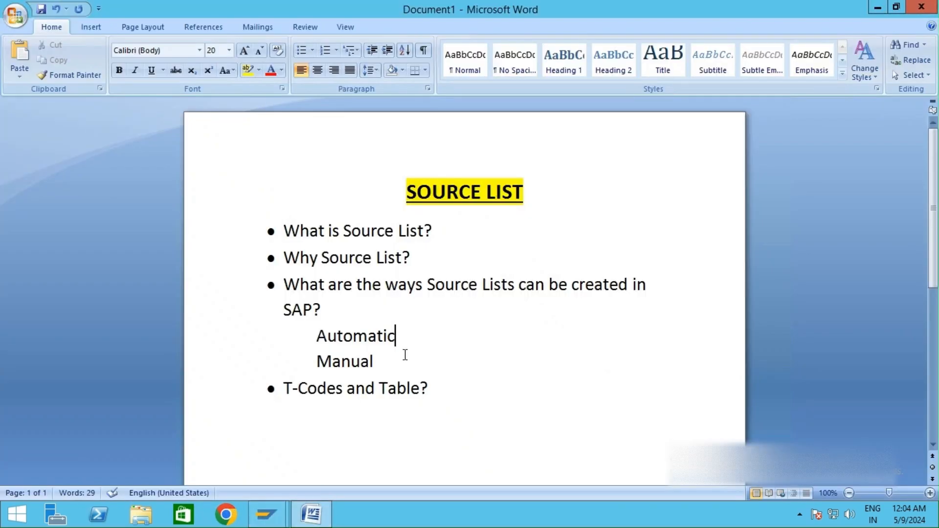
left_click_drag(375, 363, 319, 363)
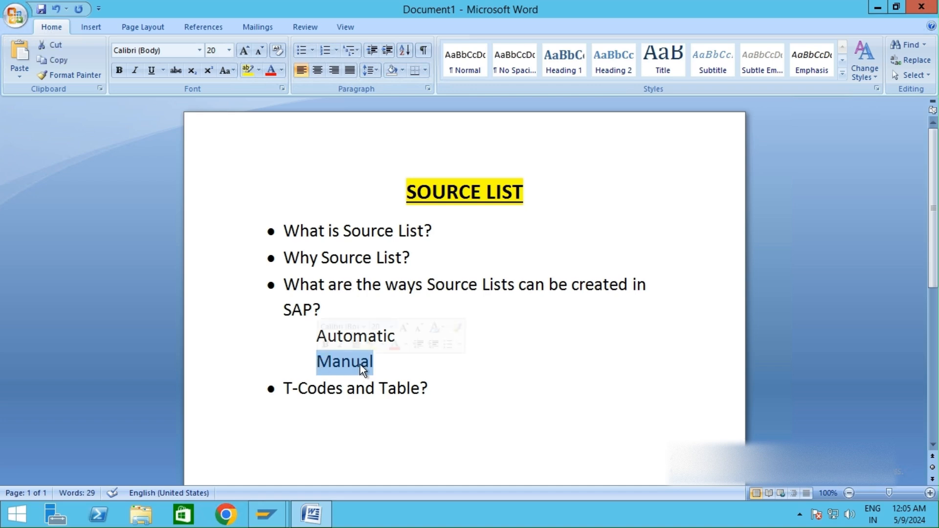
left_click(386, 361)
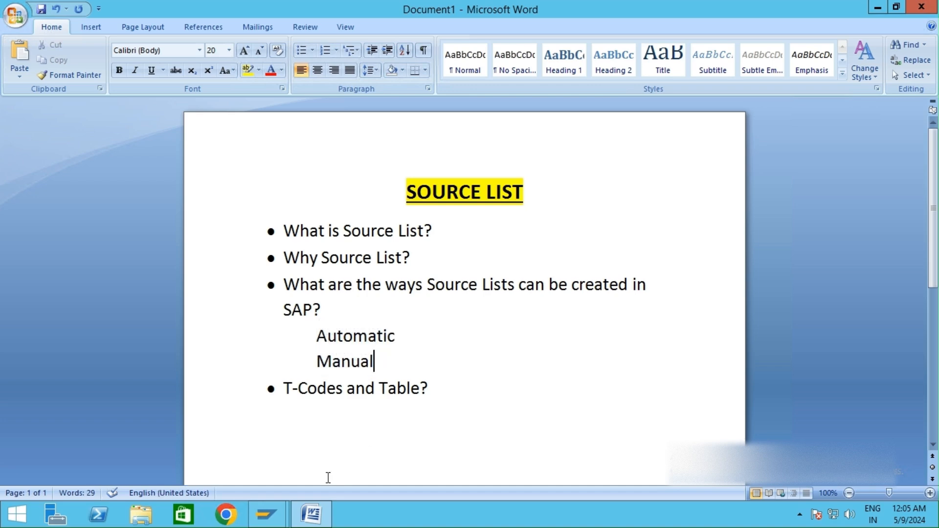
mouse_move(267, 513)
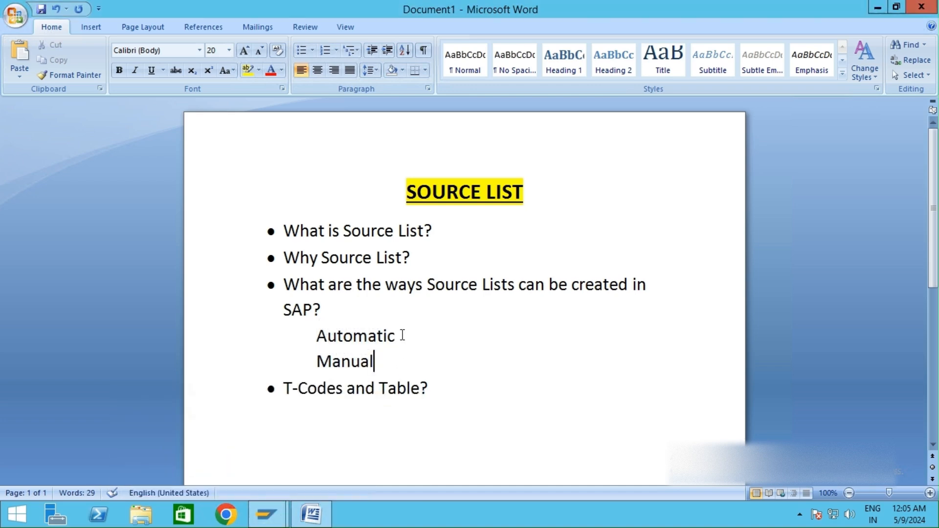
left_click(415, 335)
type("-- MM02")
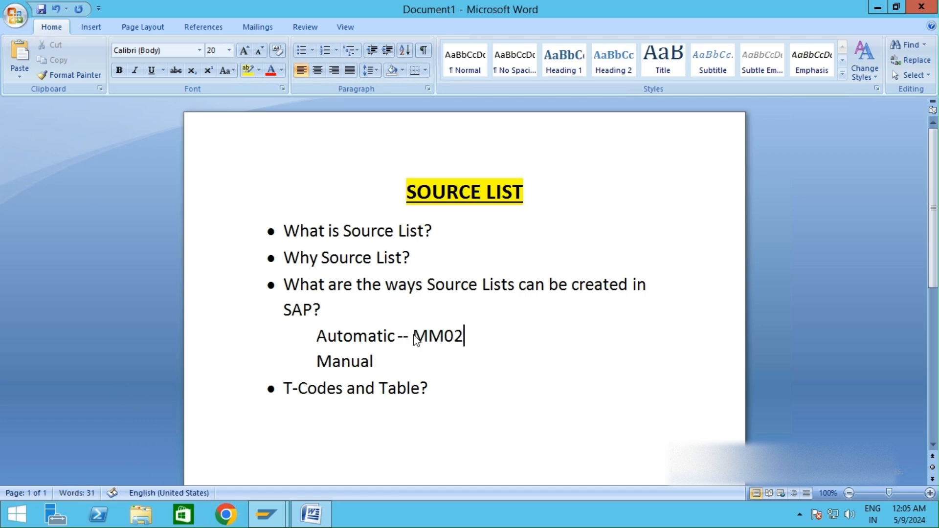
type(" (Purch)")
key("Left")
type("Purchasing")
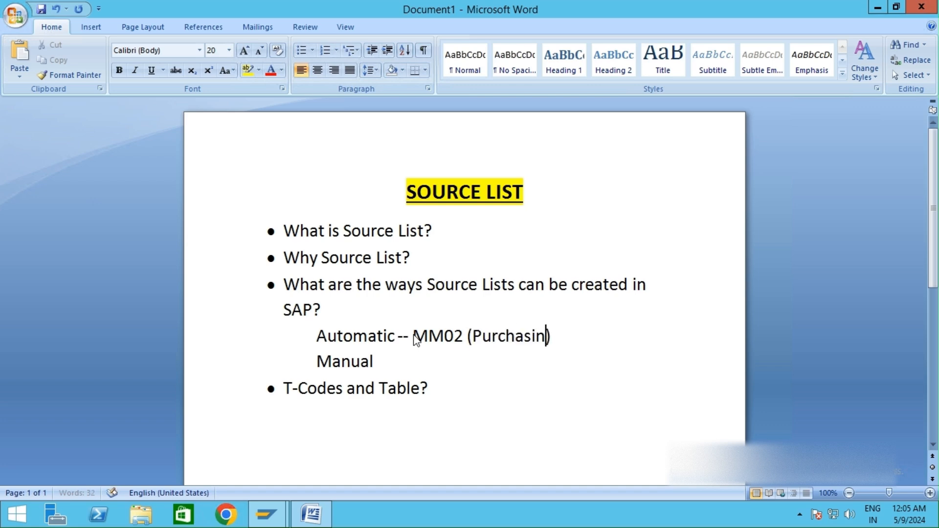
type(" View -> ")
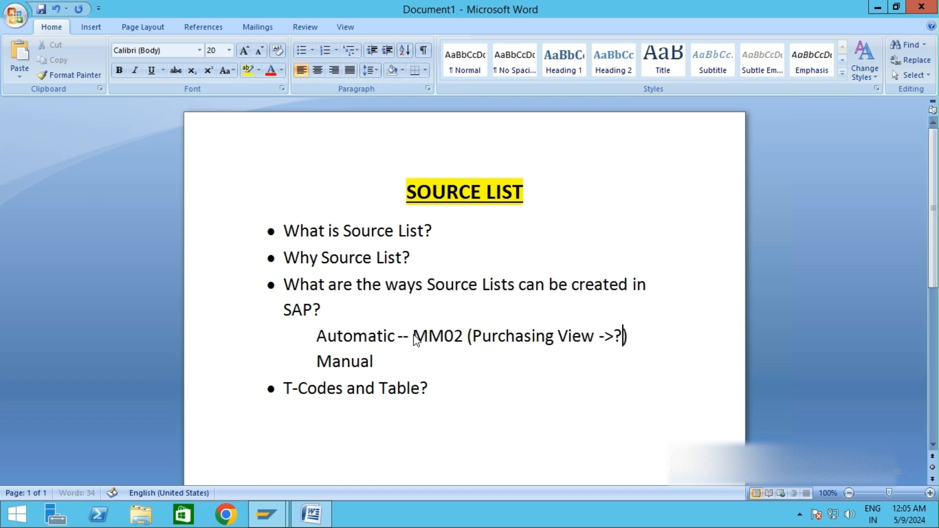
type("Activate S")
type("ource ")
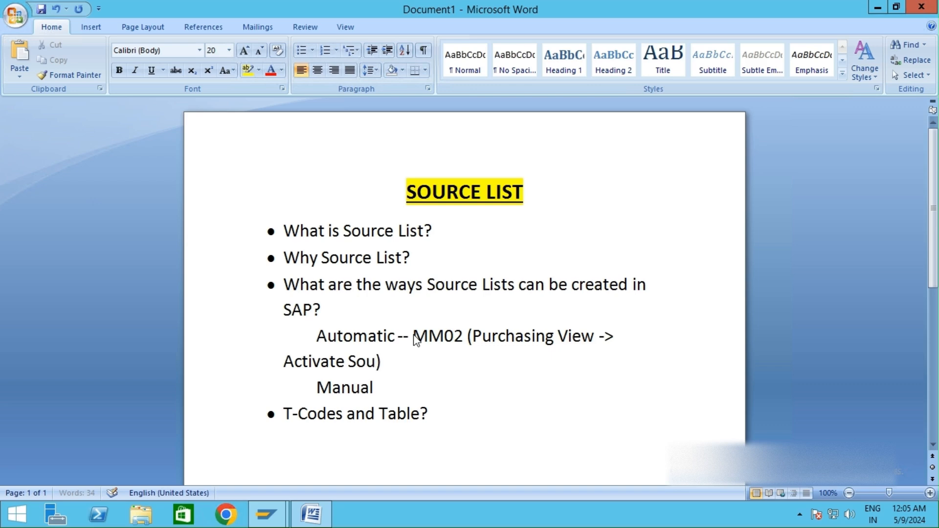
type("Lists fi")
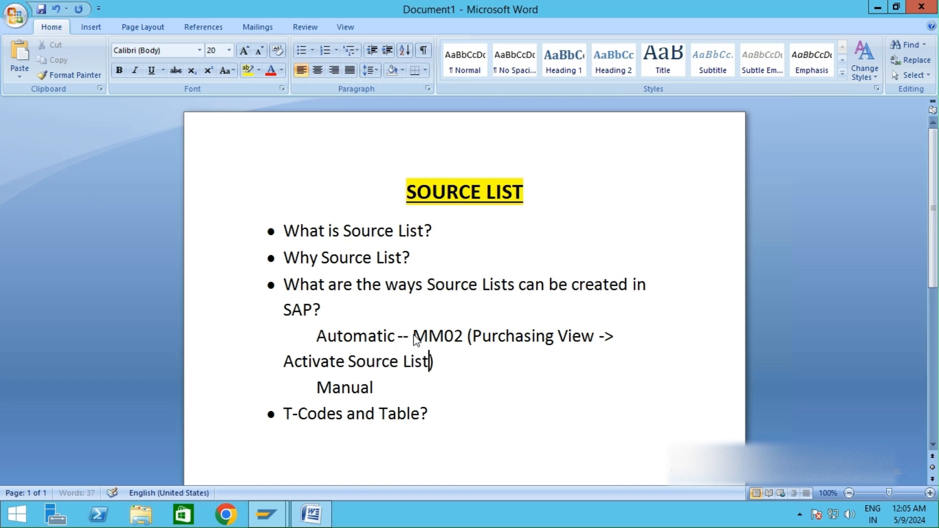
key("BackSpace")
key("BackSpace")
key("BackSpace")
key("BackSpace")
type("Fiels")
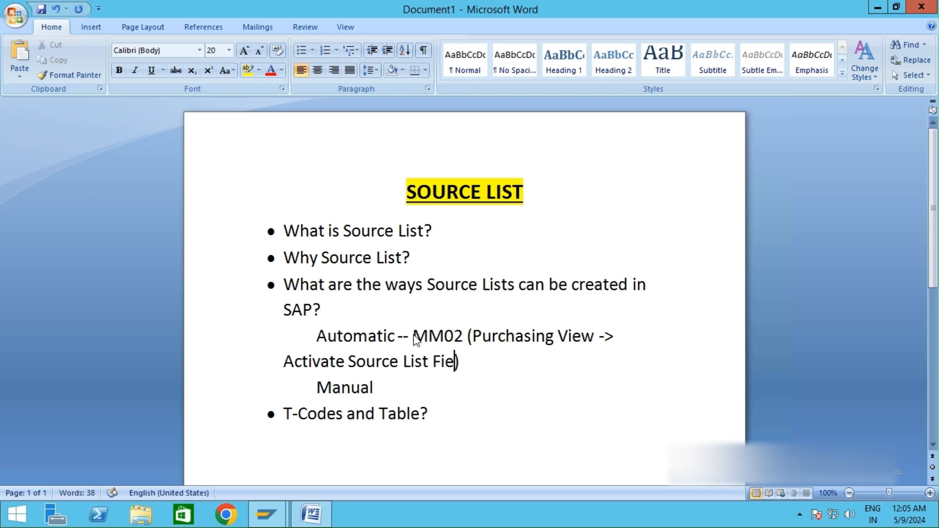
key("BackSpace")
type("d")
Step: Indent the wrapped continuation line, append "-- ME01" to the Manual line and start a new line
left_click(285, 361)
key("Tab")
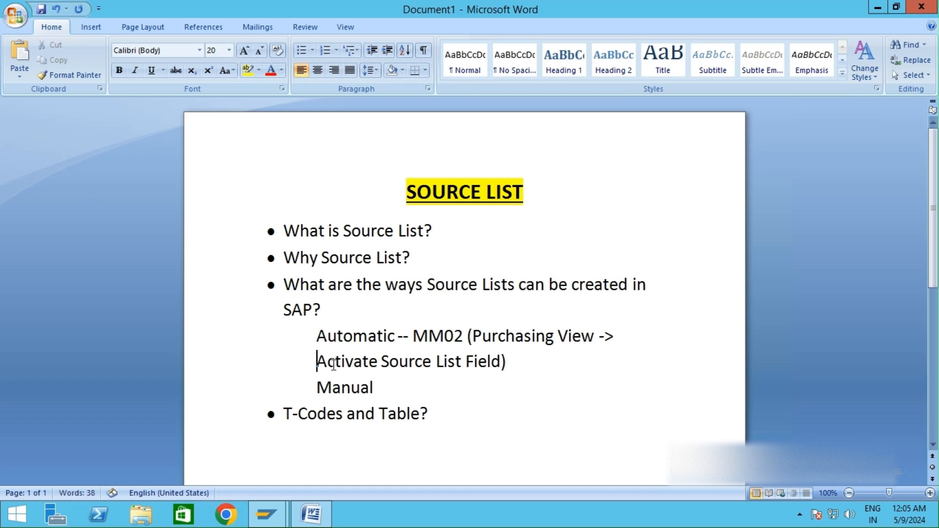
left_click(384, 388)
type("-- ME01")
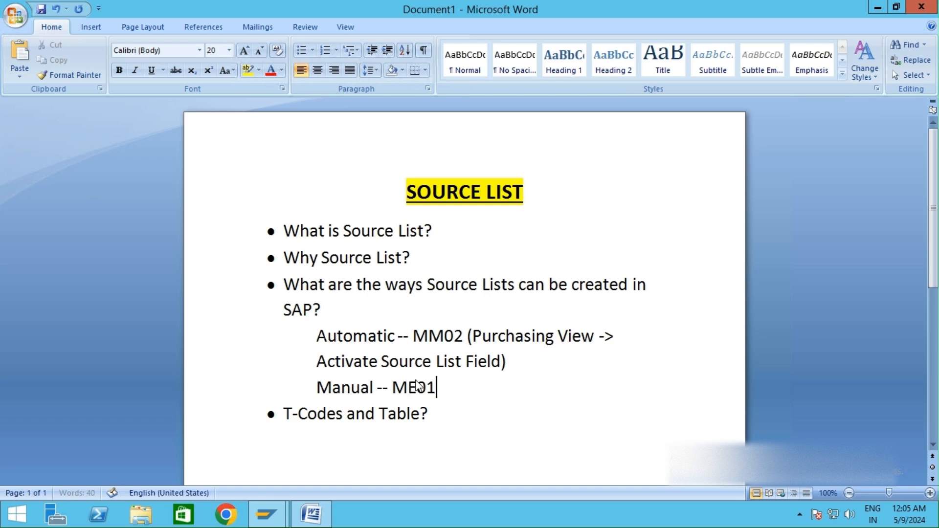
key("Return")
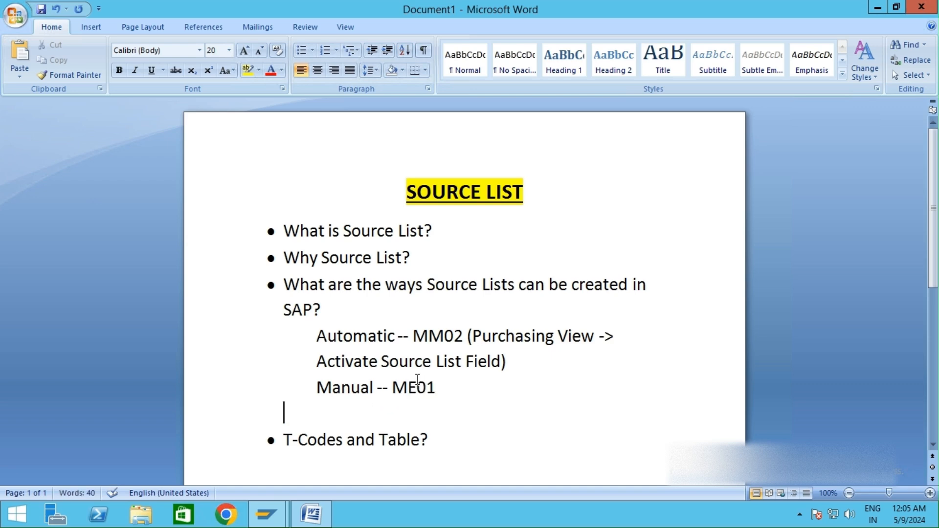
Step: Switch back to SAP and open ME01 - Maintain from the Purchasing Master Data Source List folder
key("alt+Tab")
left_click(214, 37)
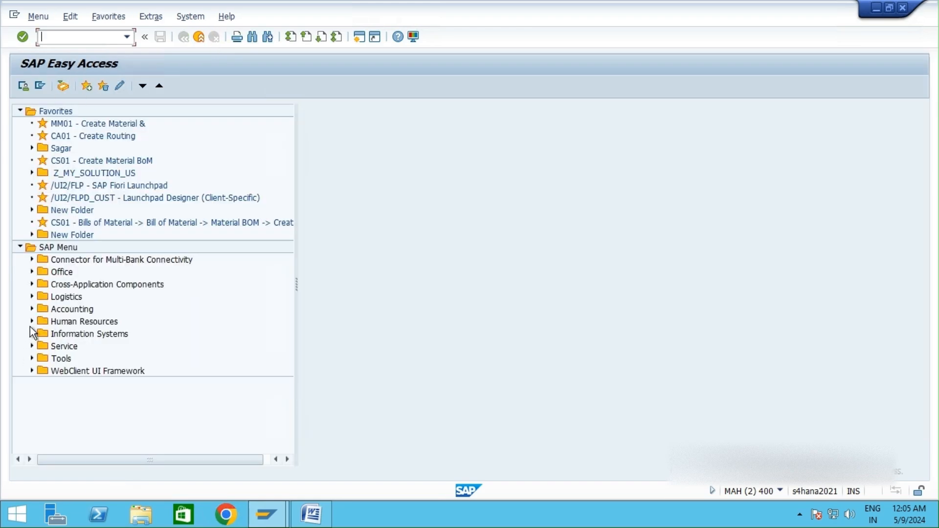
left_click(32, 296)
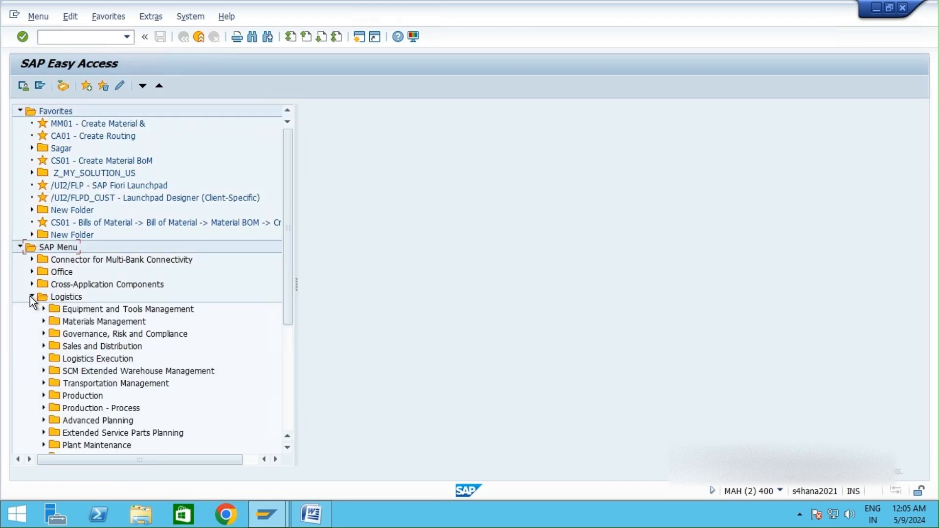
left_click(44, 321)
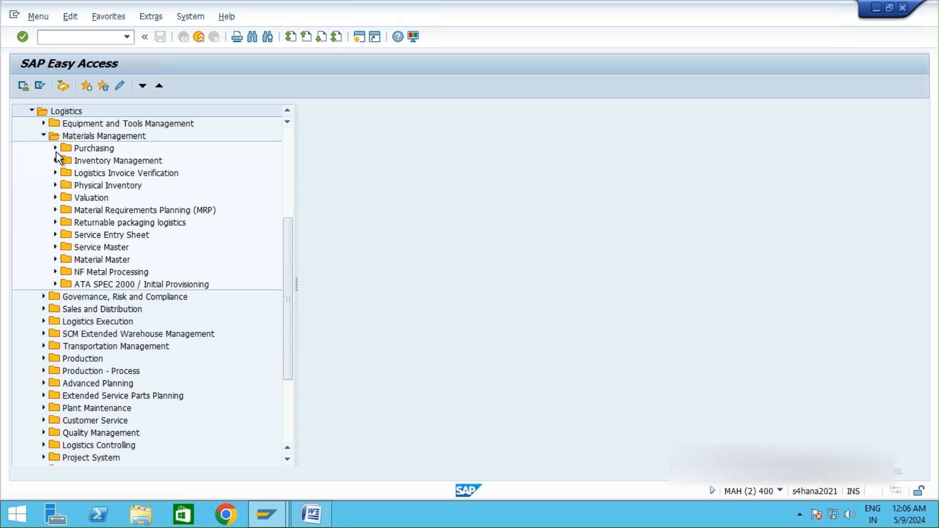
left_click(56, 149)
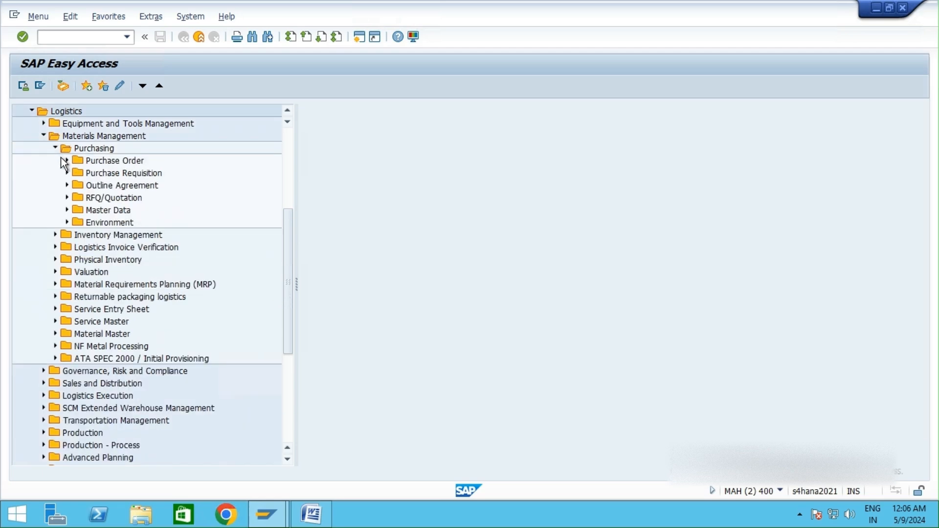
left_click(67, 210)
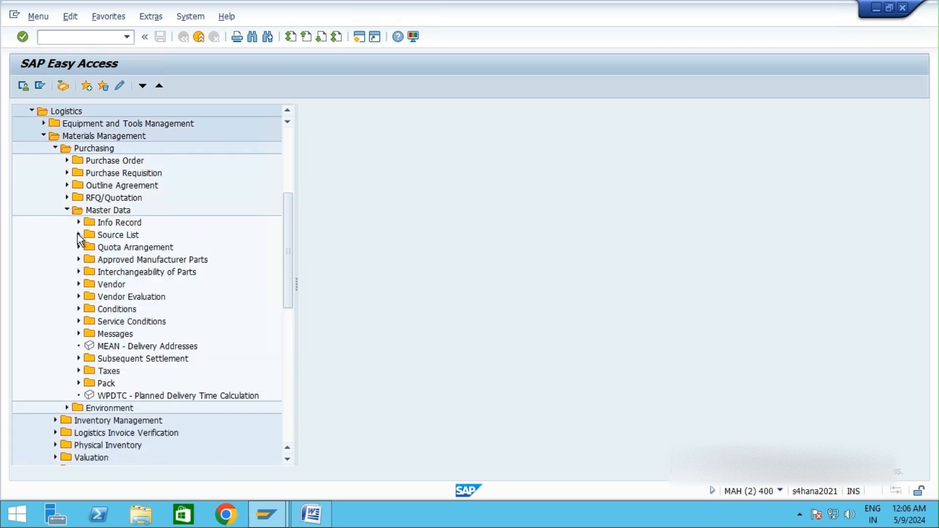
left_click(78, 234)
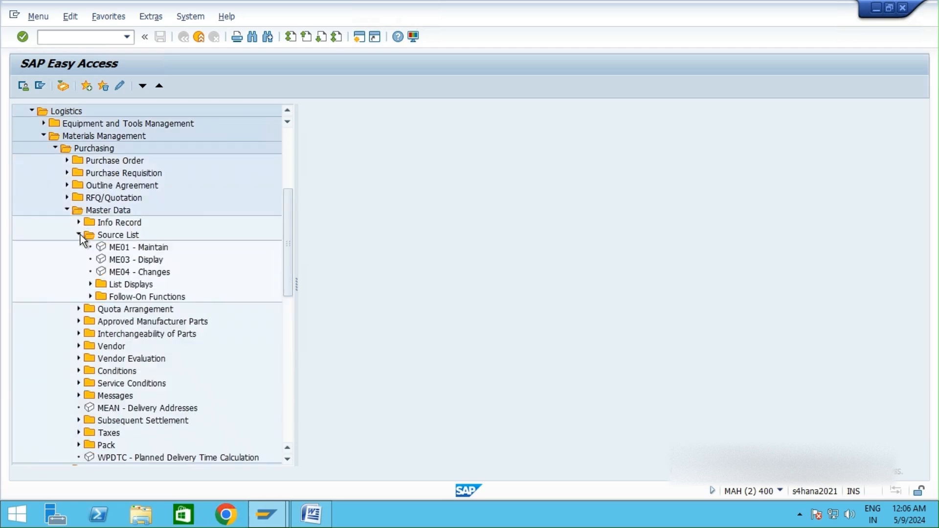
left_click(110, 248)
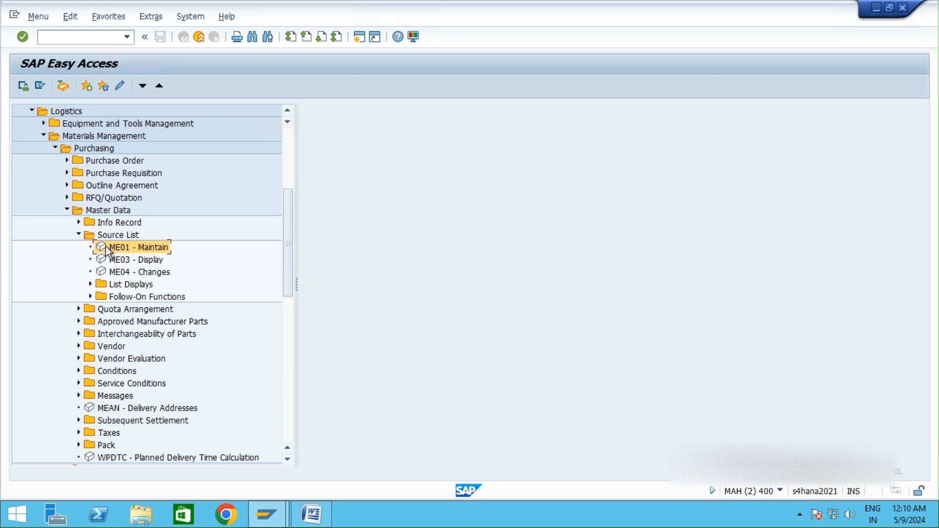
double_click(102, 245)
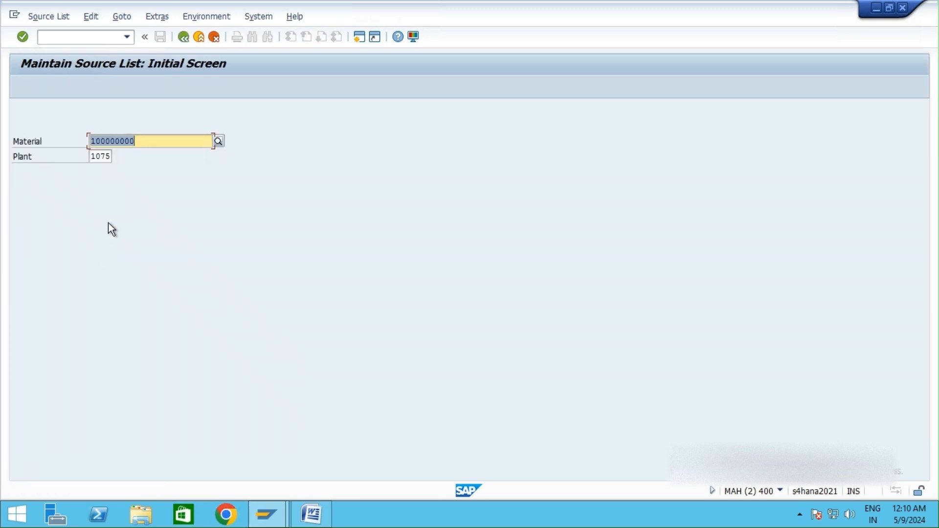
Step: Re-enter material 100000000 on the source list initial screen
left_click(150, 139)
double_click(149, 139)
key("BackSpace")
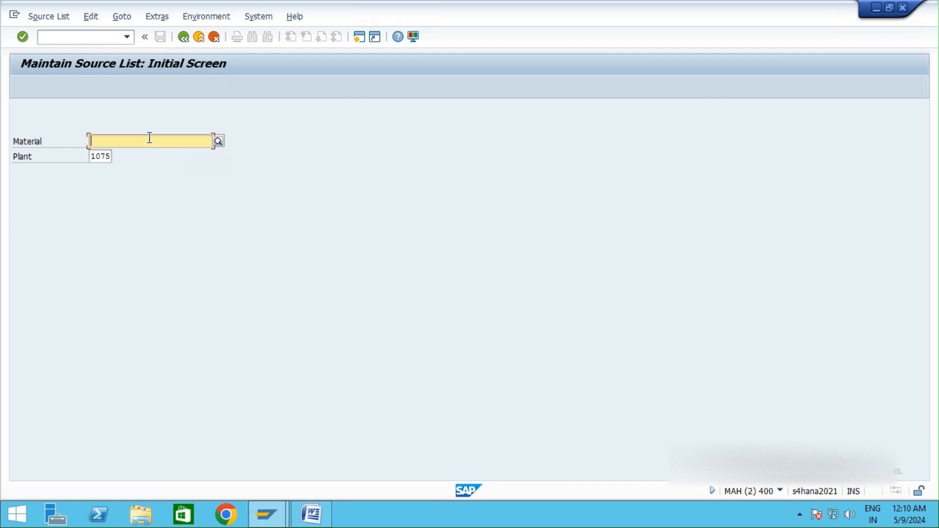
type("10000")
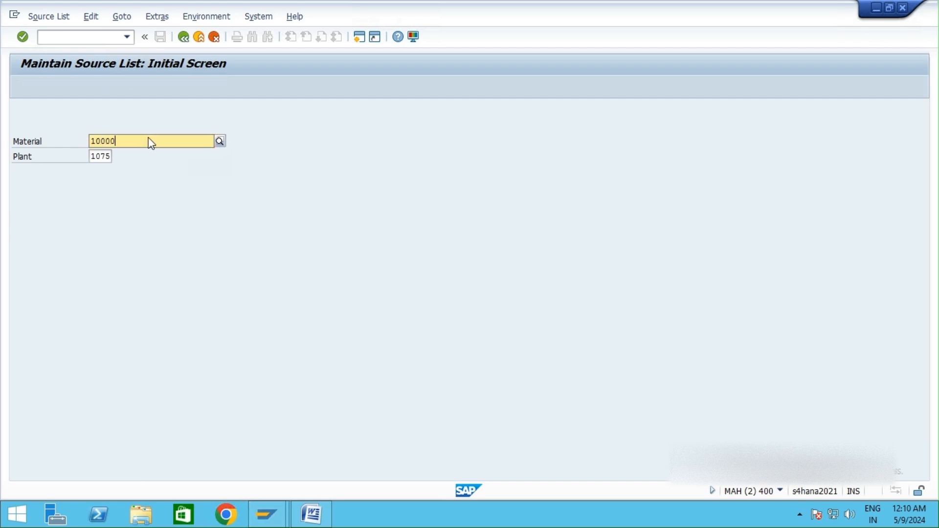
key("Down")
key("Return")
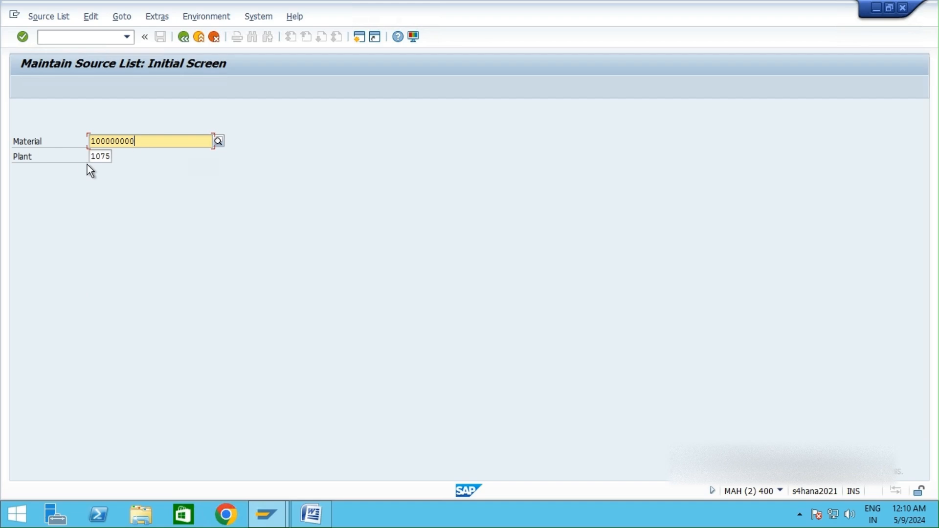
Step: Set the plant to 1075 from the suggestion list and continue to the source list overview
left_click(97, 156)
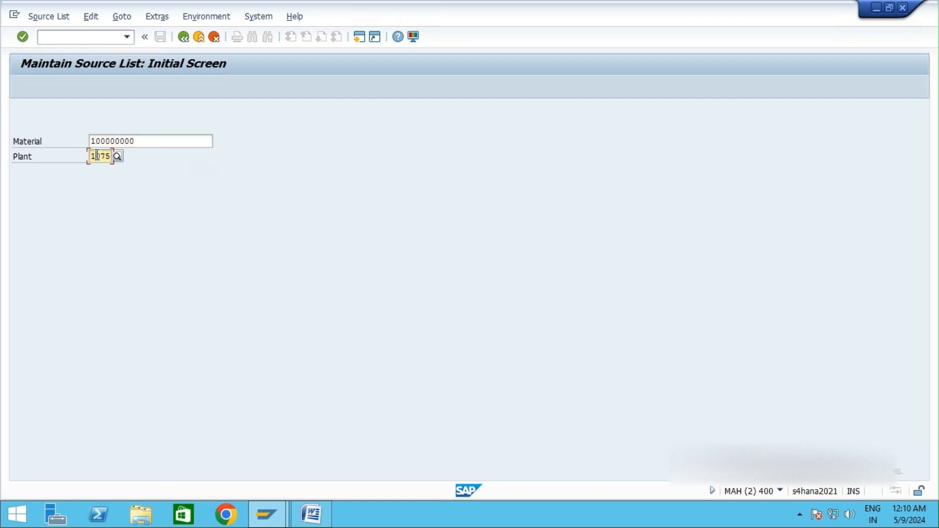
double_click(97, 155)
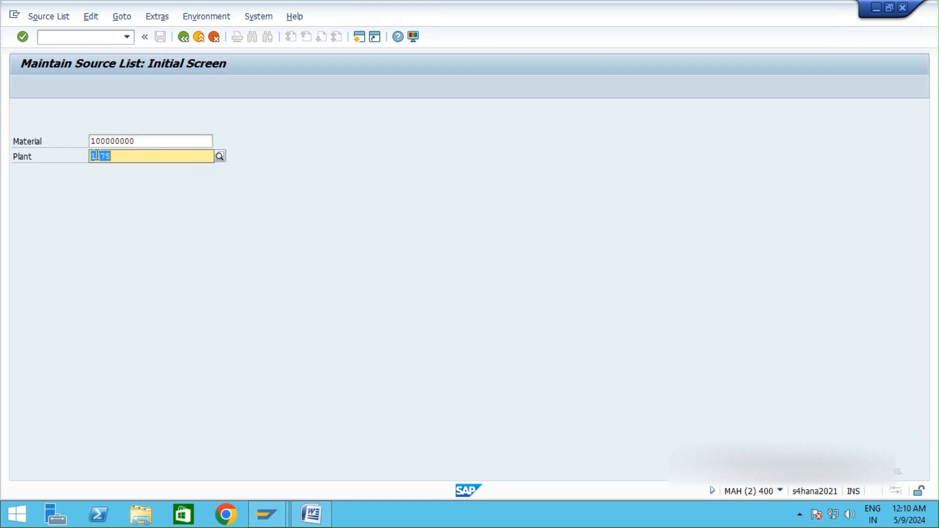
key("BackSpace")
key("Return")
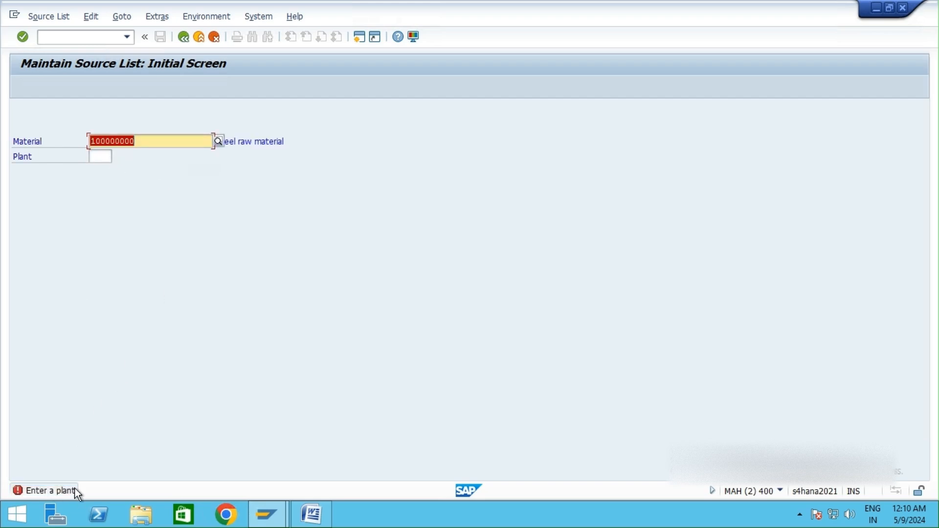
left_click(97, 156)
type("1")
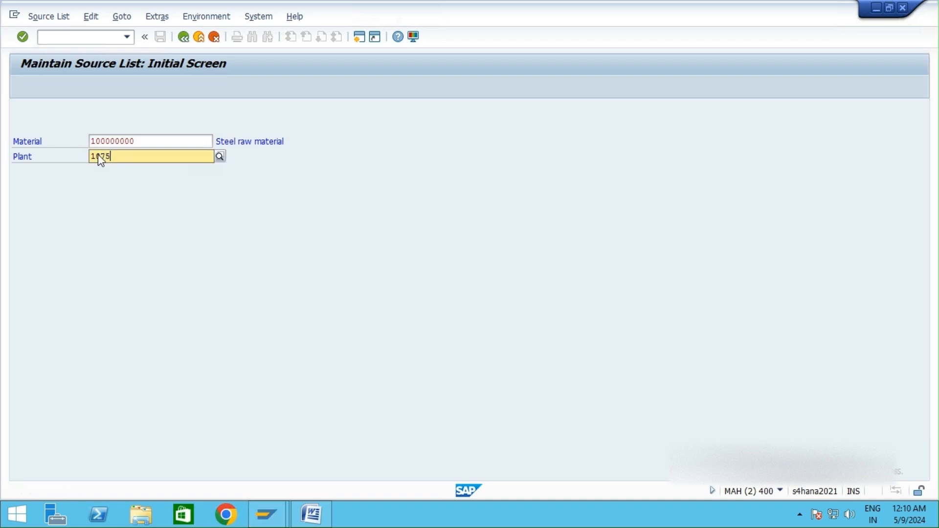
type("075")
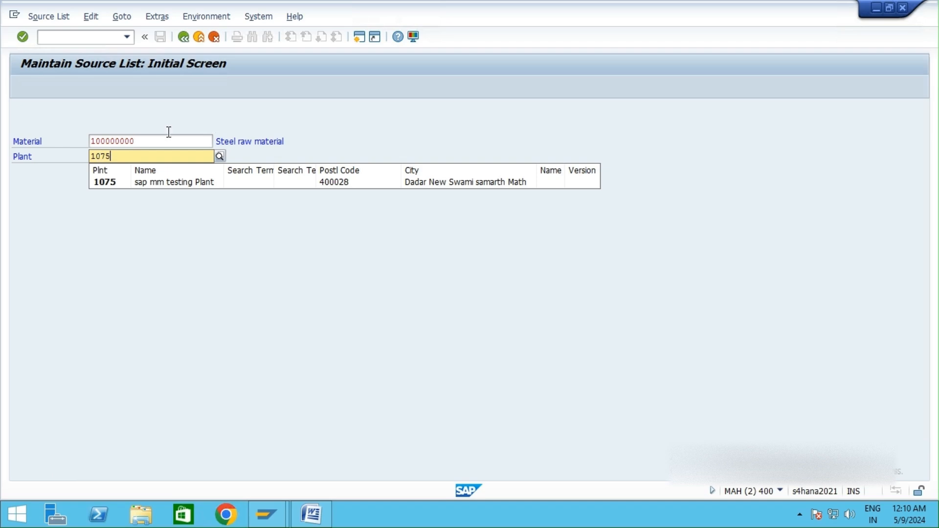
left_click(108, 182)
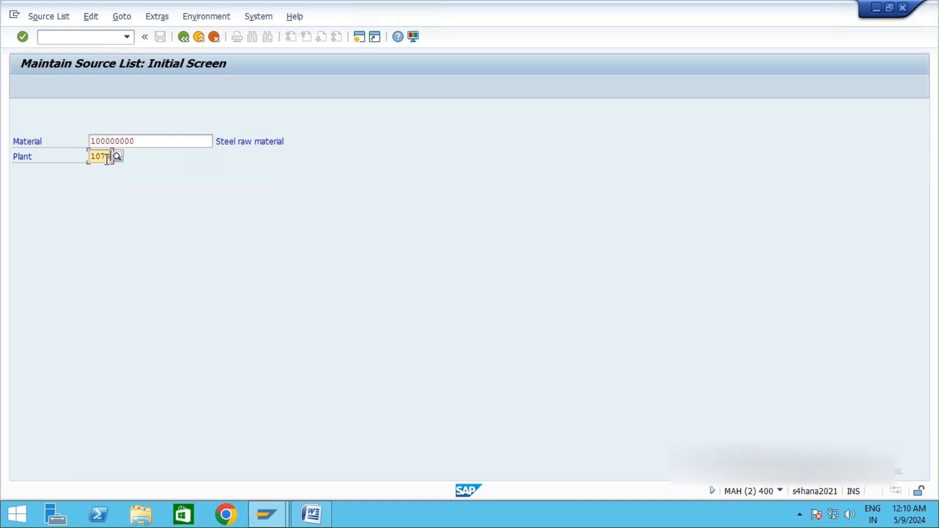
key("Return")
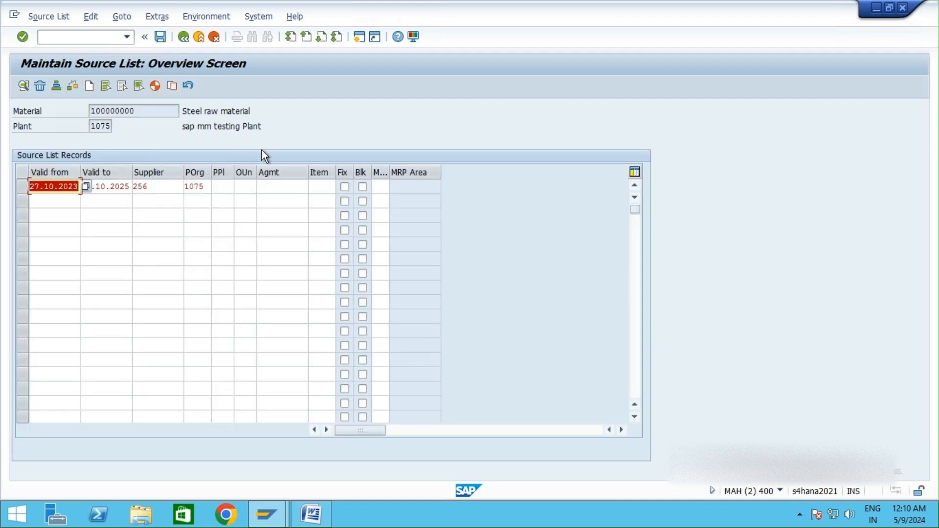
Step: Examine the existing source list record's validity dates, supplier and purchasing organization
left_click(111, 187)
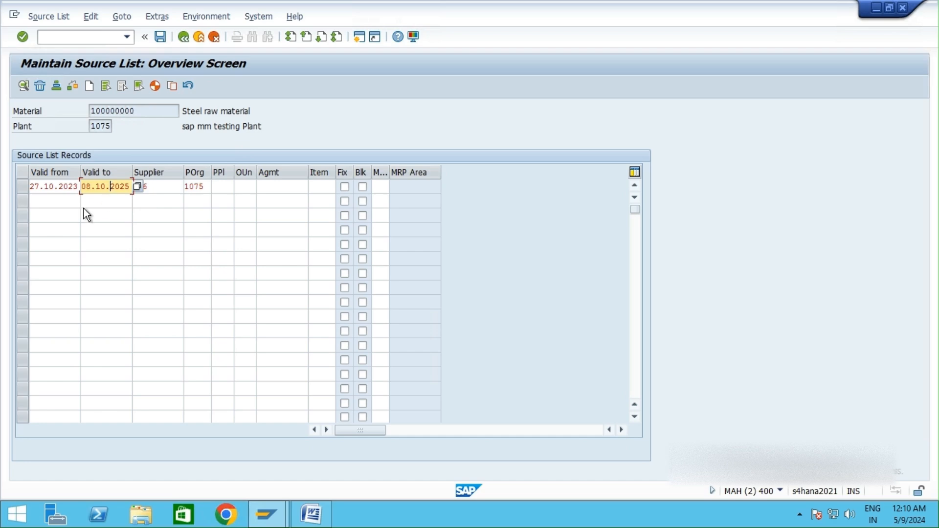
left_click(171, 191)
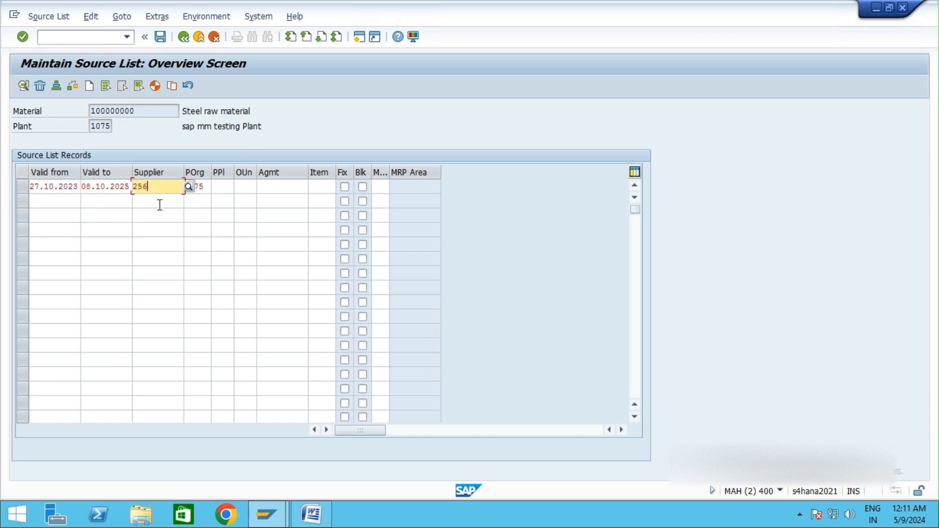
left_click(159, 204)
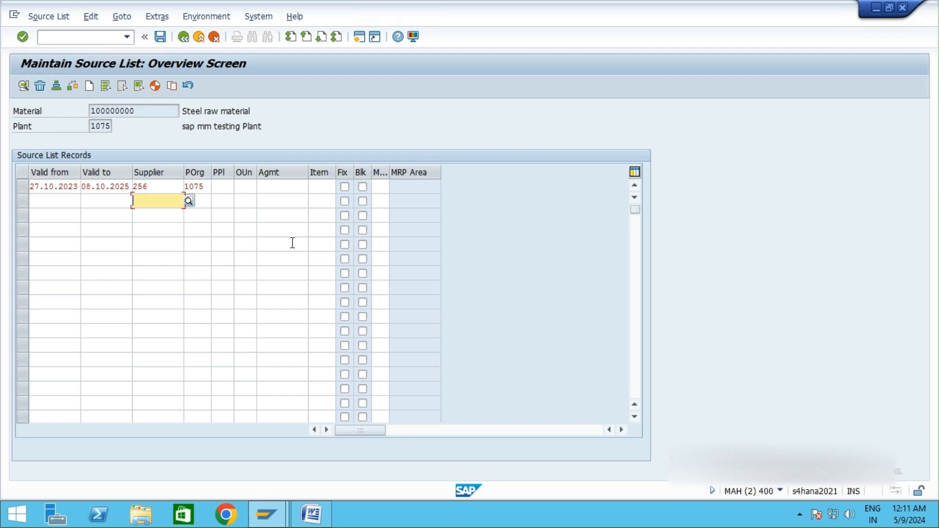
left_click_drag(33, 187, 124, 191)
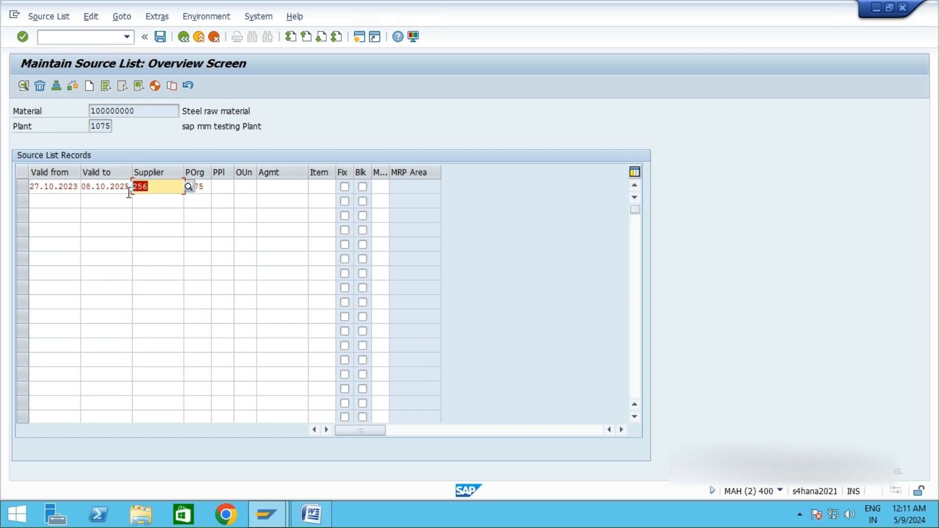
left_click(203, 203)
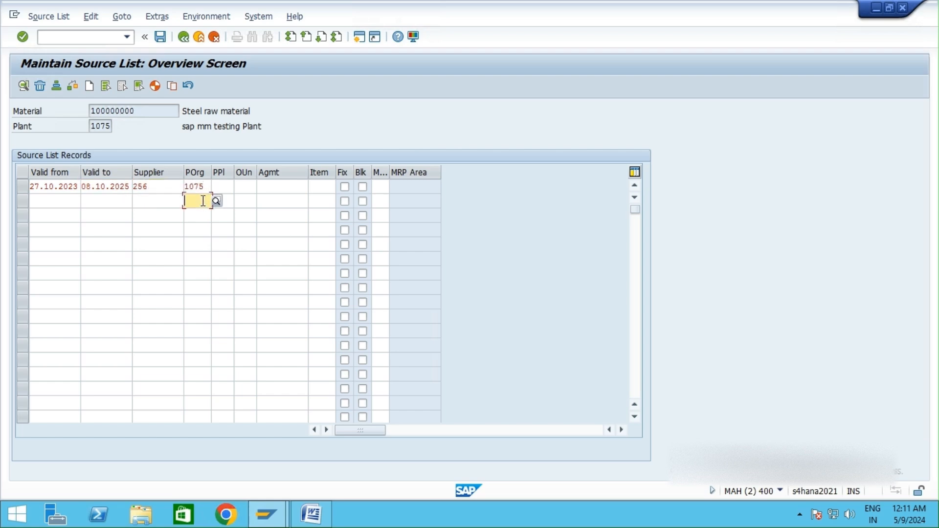
Step: Add a new source list record with a valid-from date of 08.05.2024 picked from the calendar
left_click_drag(153, 113, 117, 126)
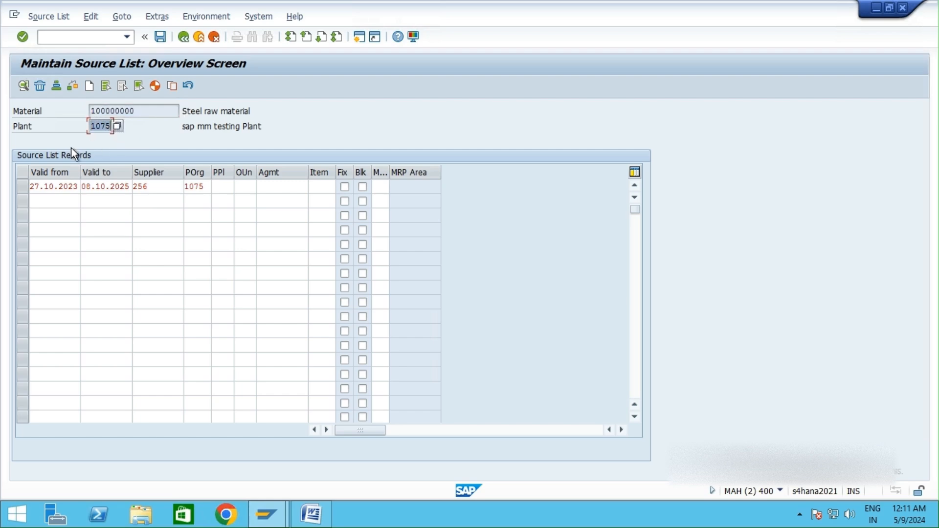
left_click(144, 113)
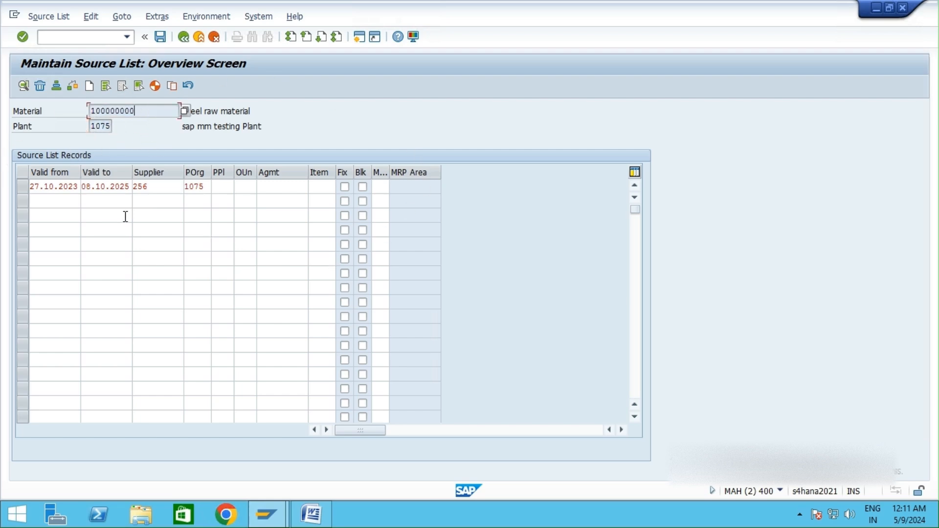
left_click(72, 200)
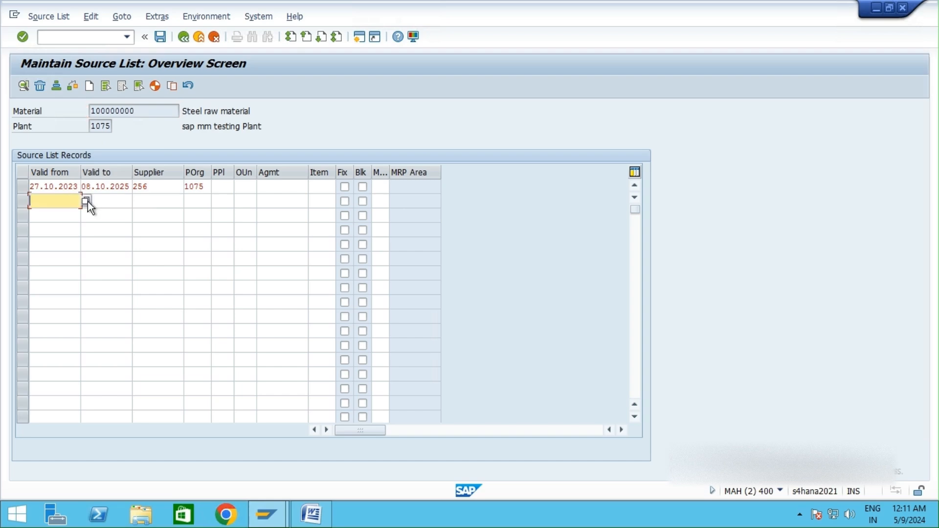
left_click(86, 201)
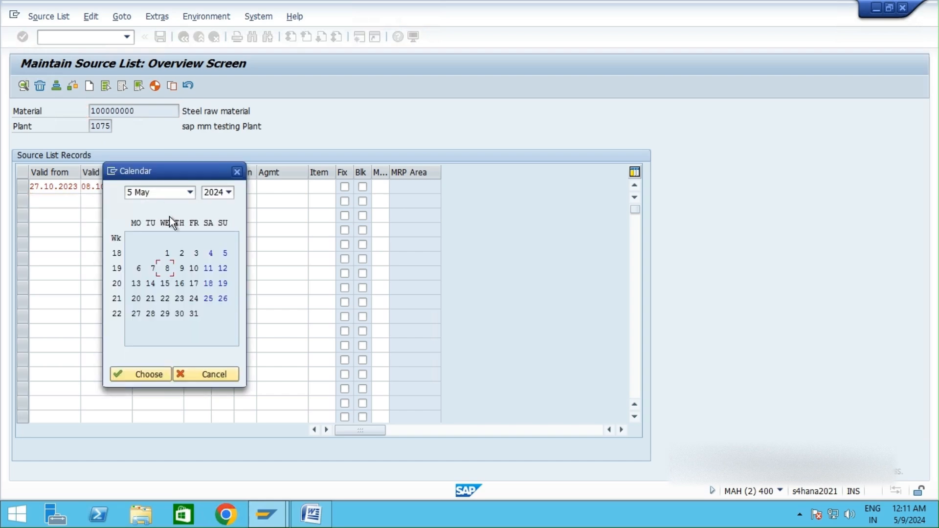
left_click(151, 374)
Step: Set the new record's valid-to date to 14.05.2026 using the calendar
left_click(120, 201)
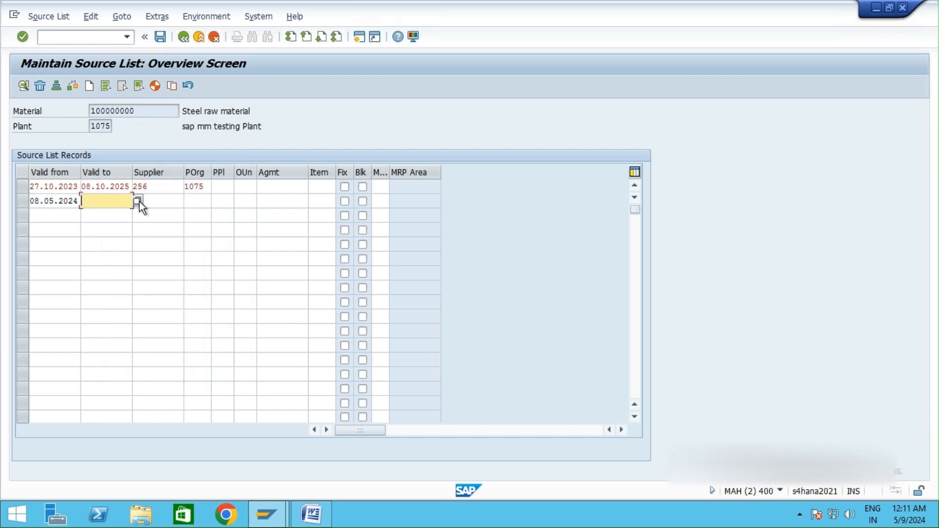
left_click(137, 200)
left_click(217, 192)
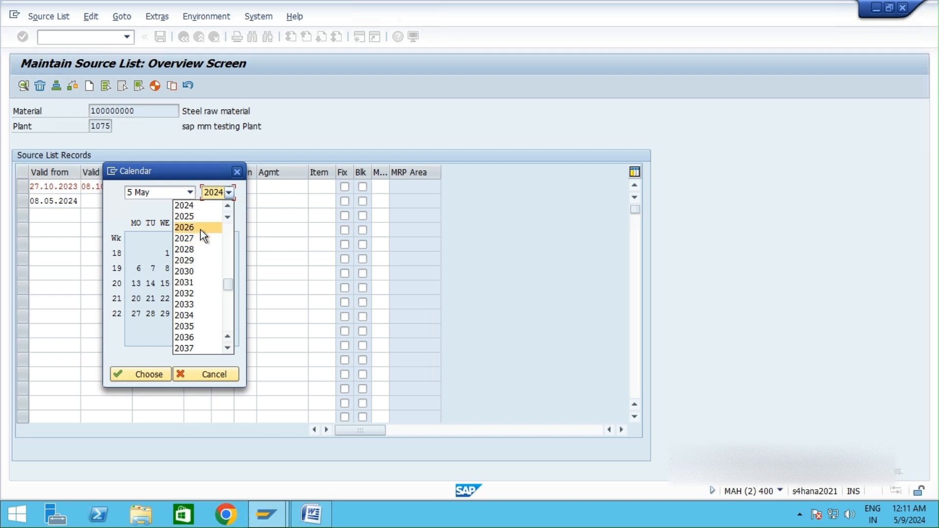
left_click(202, 229)
left_click(182, 283)
left_click(146, 374)
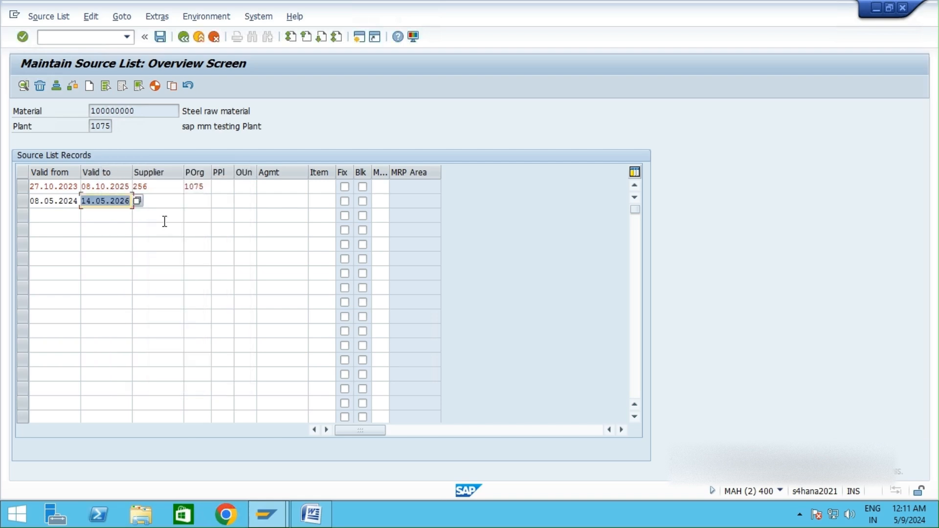
Step: Enter supplier 251 and purchasing organization 1075 for the new record
left_click(165, 204)
type("251")
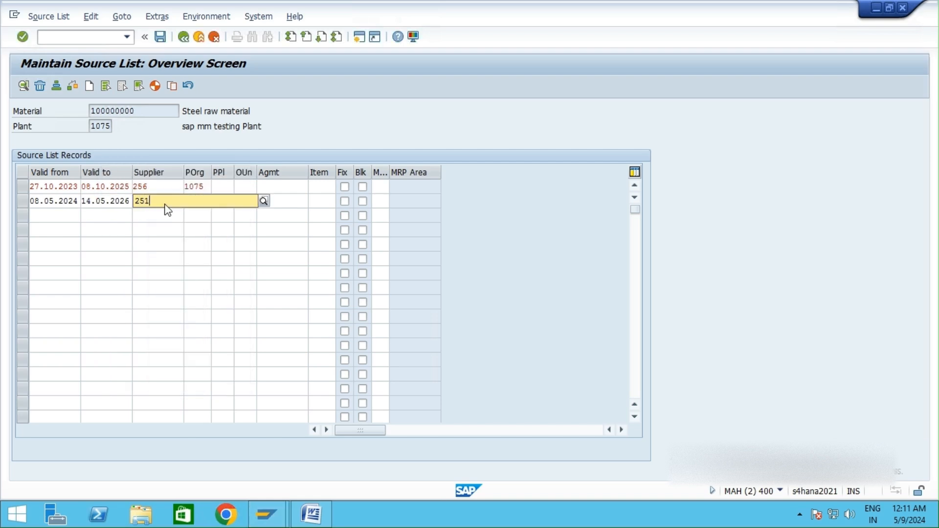
key("Return")
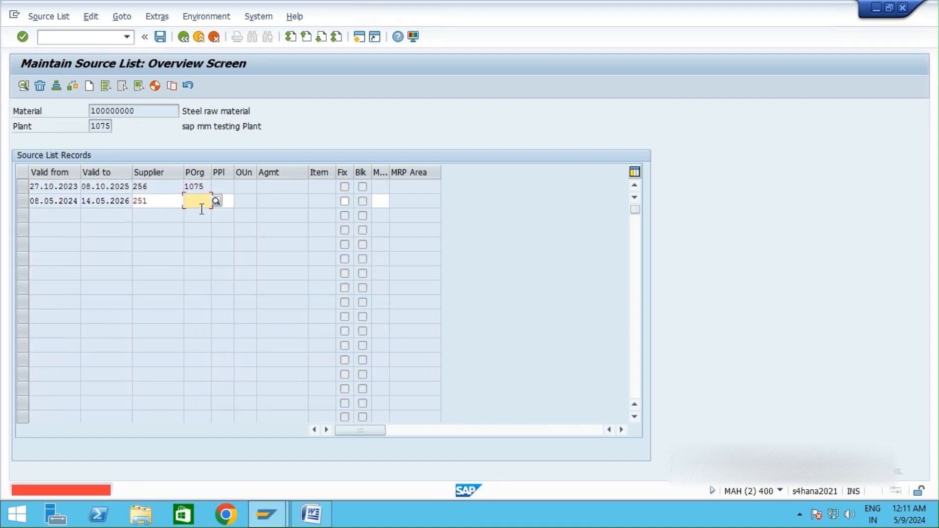
type("107")
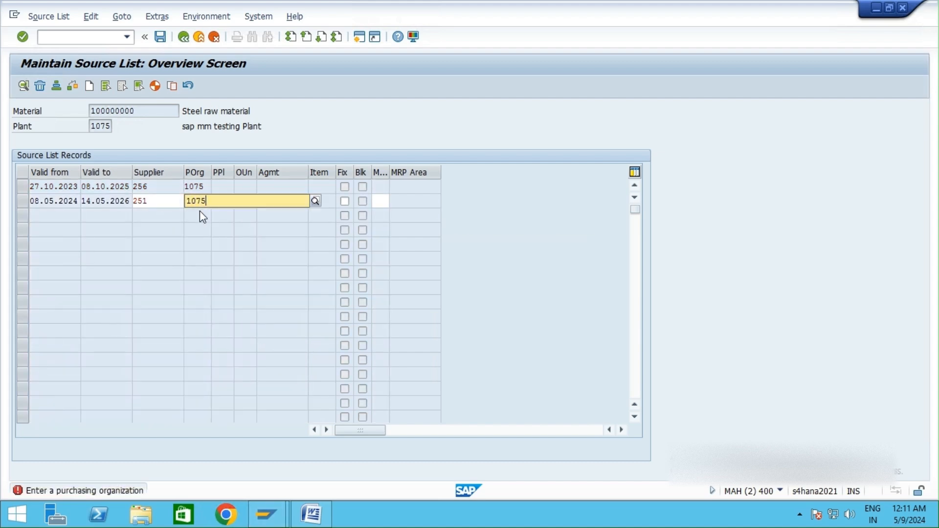
type("5")
key("Return")
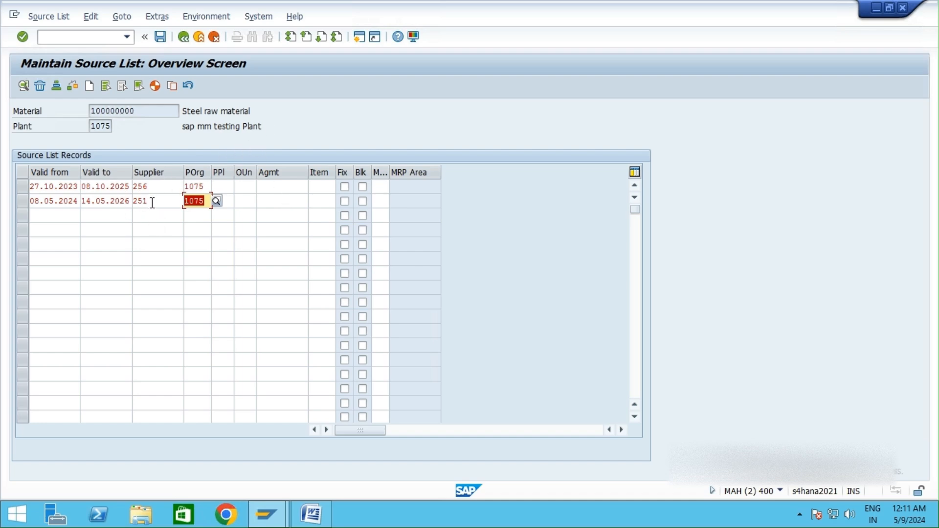
Step: Compare the two source list records' suppliers, validity dates and purchasing organizations
left_click_drag(150, 201, 131, 207)
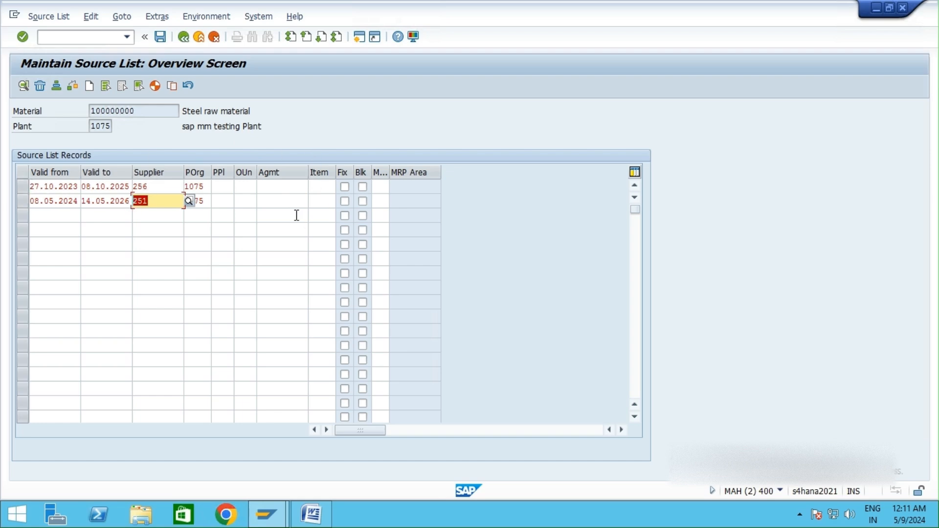
left_click(152, 187)
left_click(154, 200)
left_click_drag(153, 107, 76, 126)
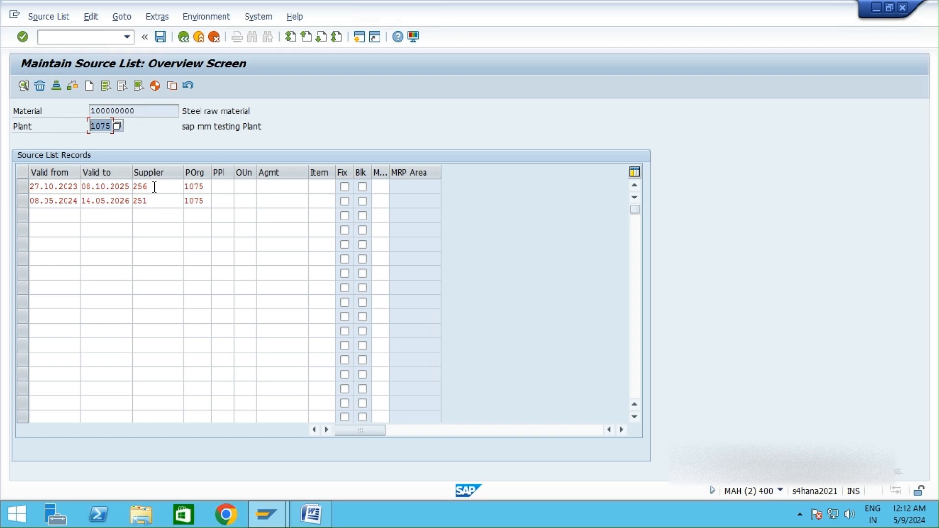
left_click(100, 186)
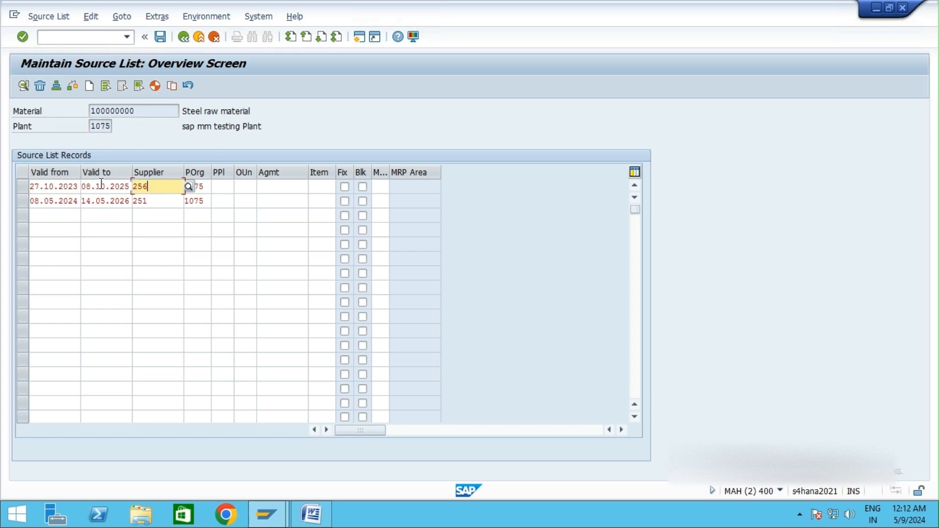
left_click(157, 189)
double_click(159, 189)
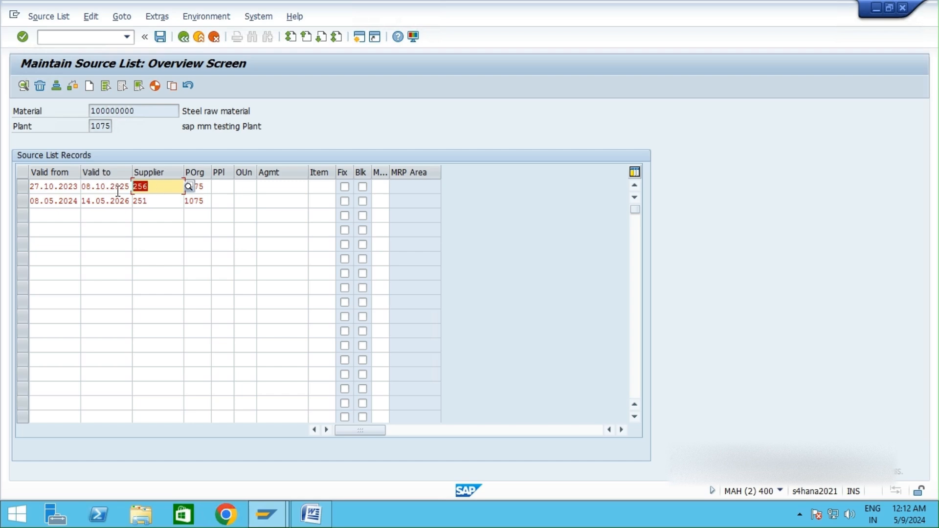
left_click(218, 187)
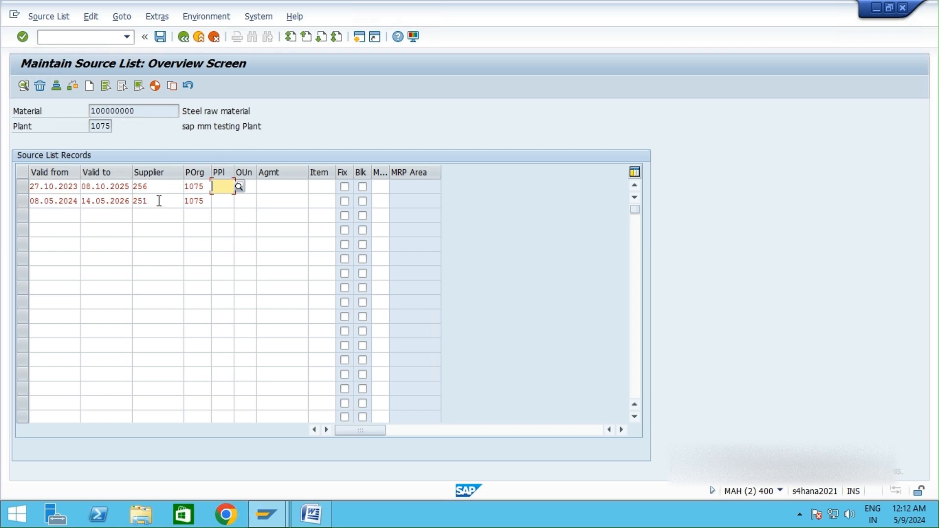
left_click_drag(159, 201, 134, 206)
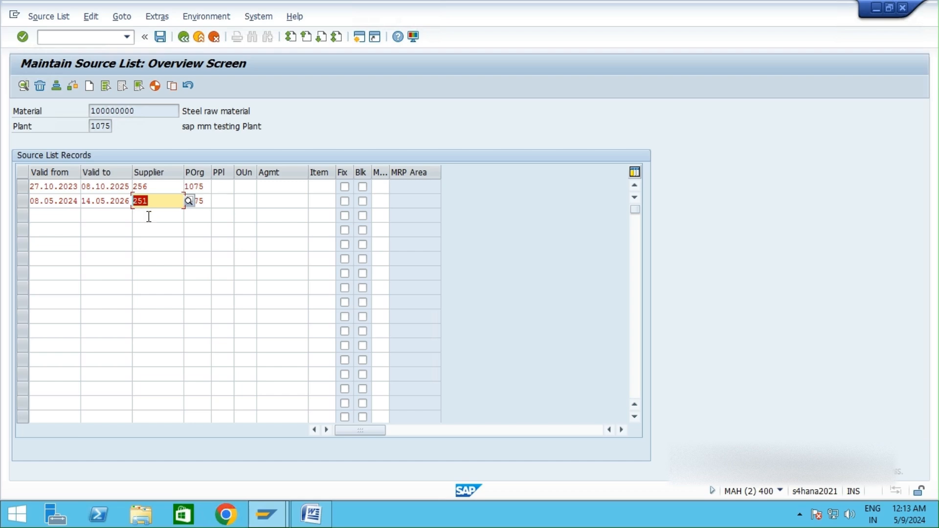
left_click(114, 201)
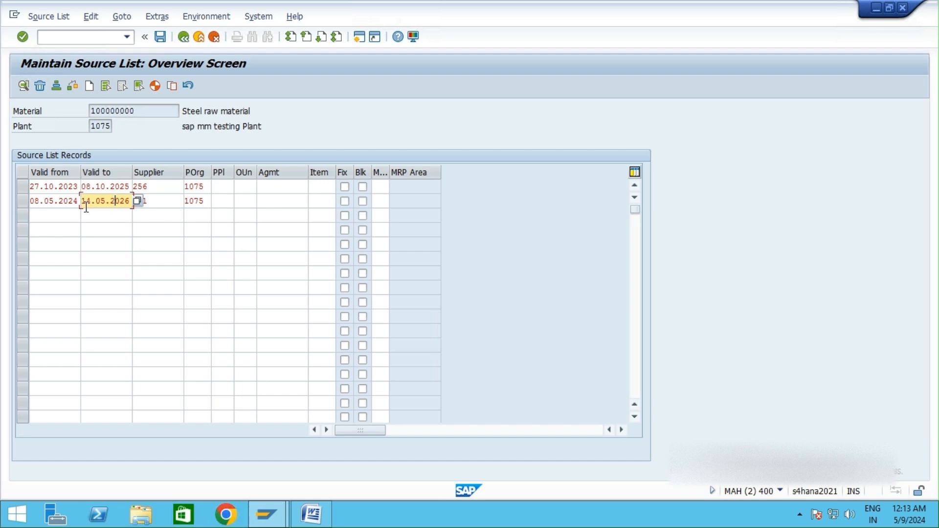
left_click(279, 228)
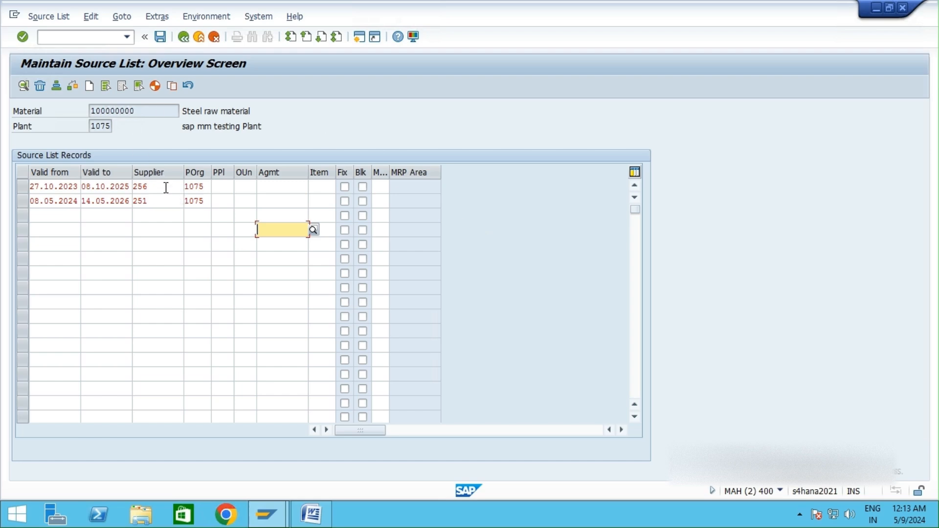
left_click_drag(164, 189, 157, 210)
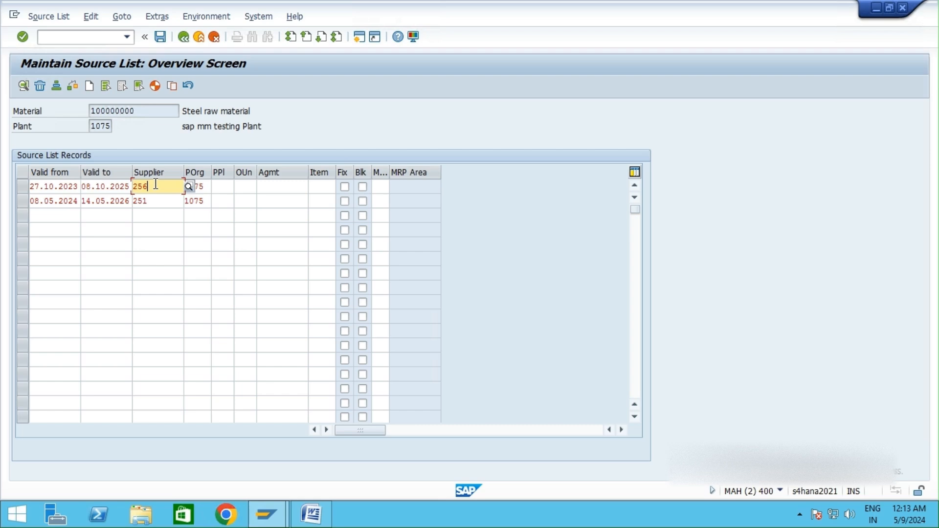
left_click_drag(154, 185, 126, 185)
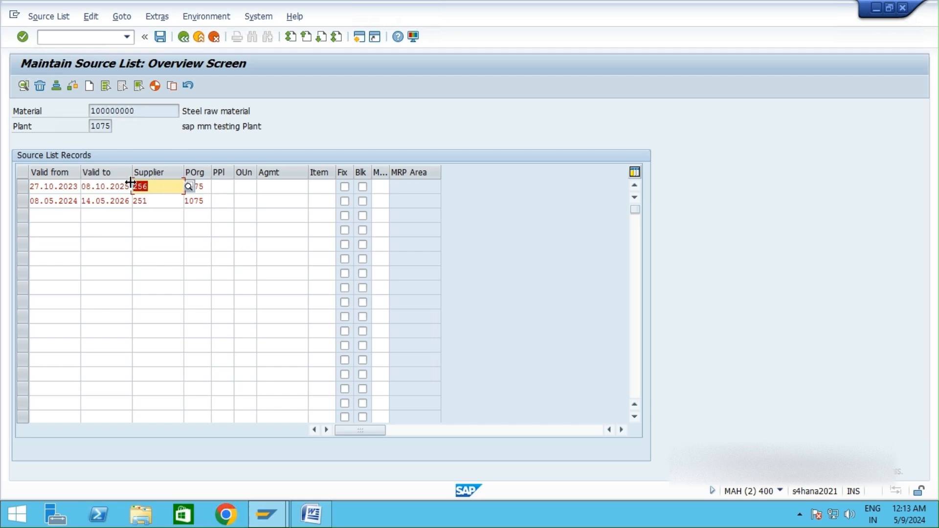
left_click(156, 190)
left_click_drag(377, 104, 182, 115)
left_click_drag(160, 187, 132, 191)
left_click(367, 111)
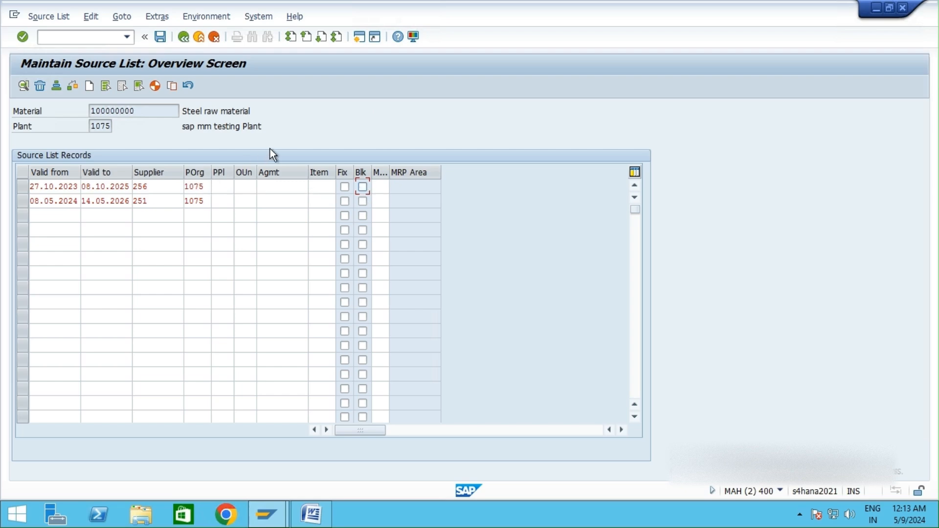
left_click_drag(172, 201, 131, 205)
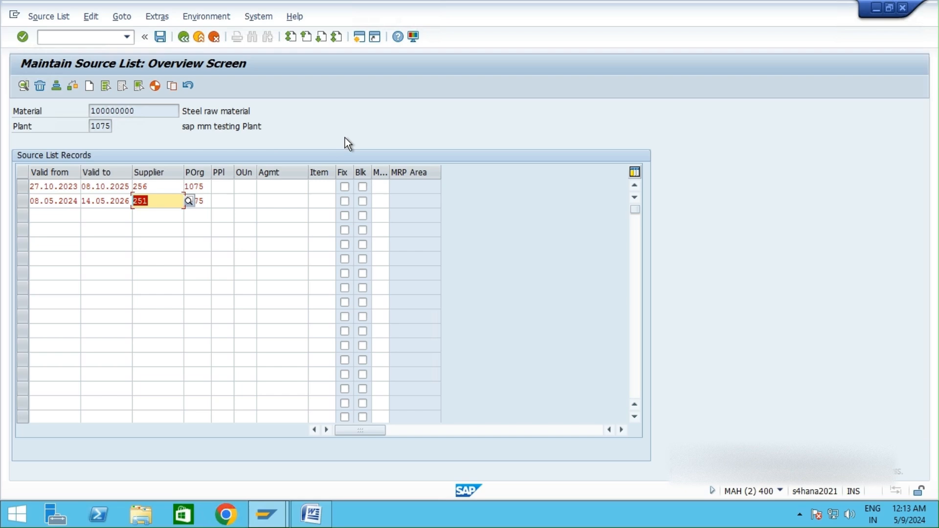
left_click(106, 200)
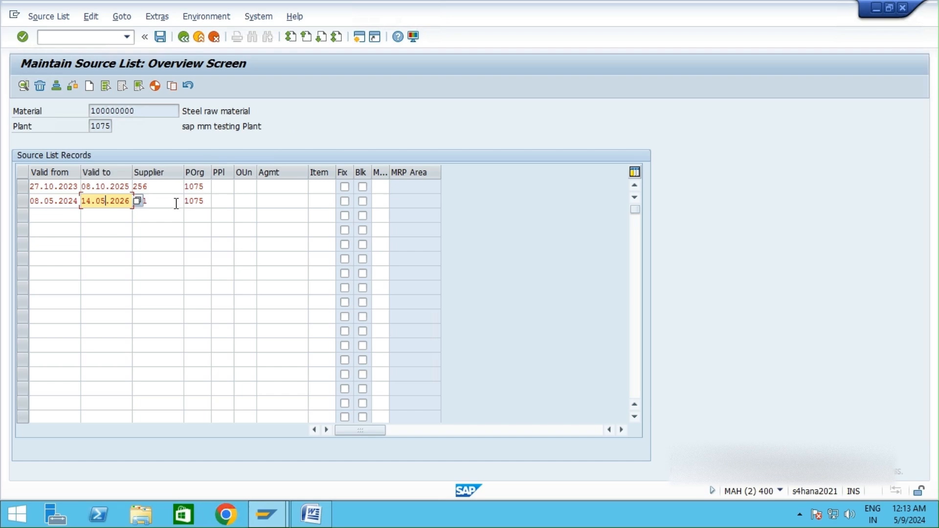
left_click_drag(158, 203, 134, 204)
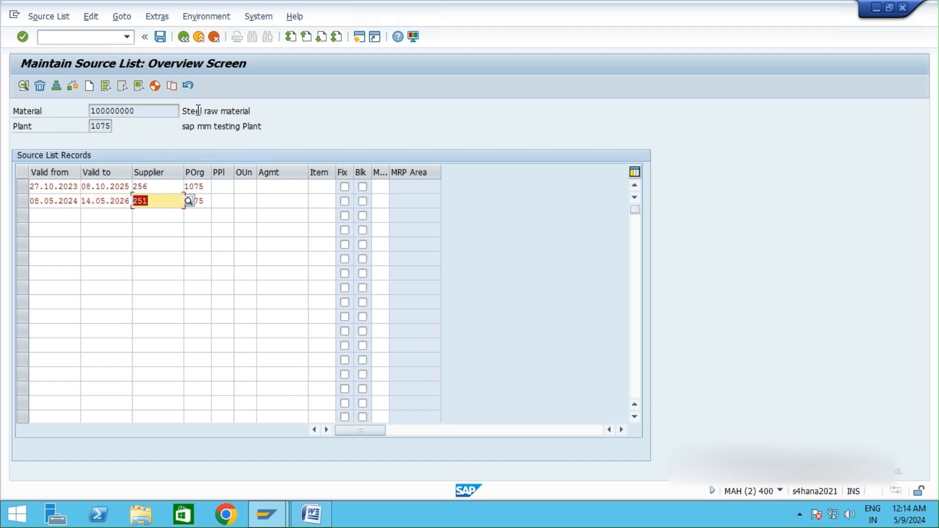
Step: Mark the supplier 251 record as the fixed source and save the source list
left_click(344, 201)
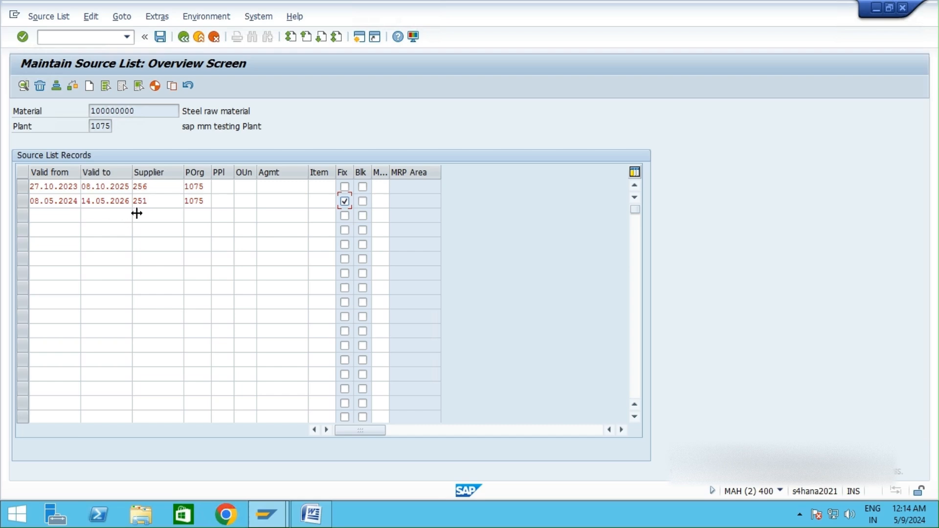
left_click(193, 112)
left_click(213, 113)
left_click(138, 201)
double_click(137, 200)
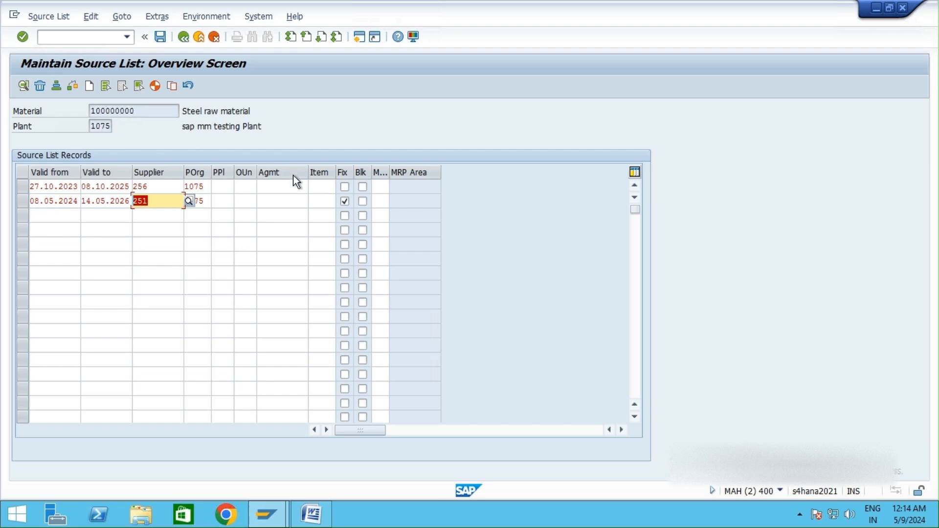
left_click(346, 201)
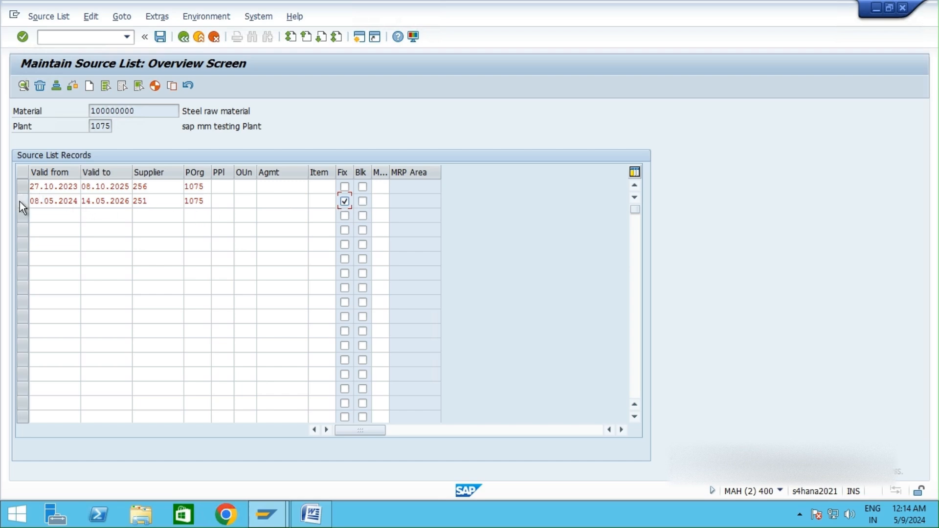
left_click(170, 203)
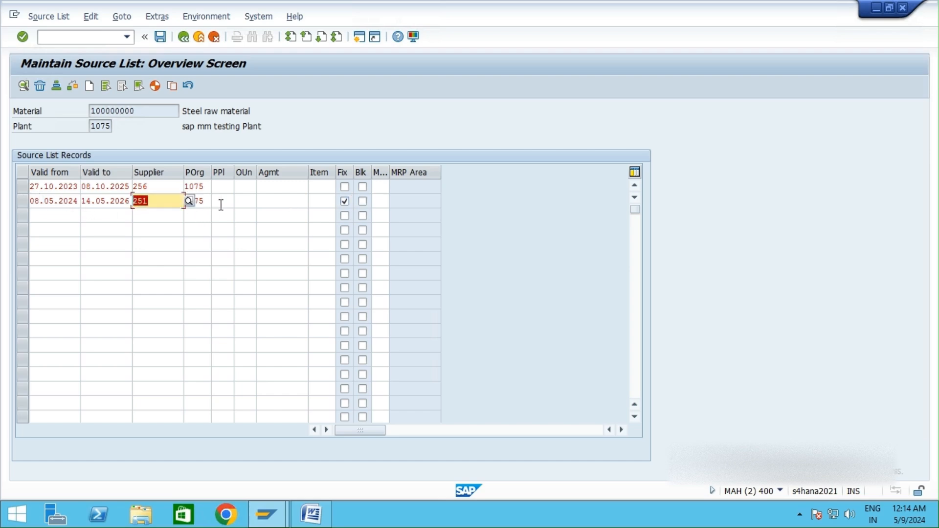
left_click(161, 37)
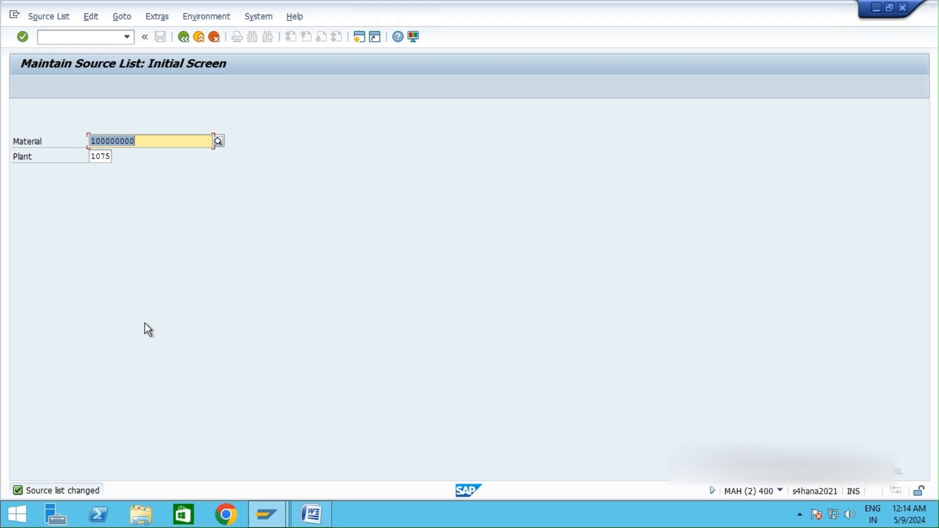
Step: Reopen the source list overview for material 100000000 and plant 1075 to review the saved records
key("Return")
left_click(140, 228)
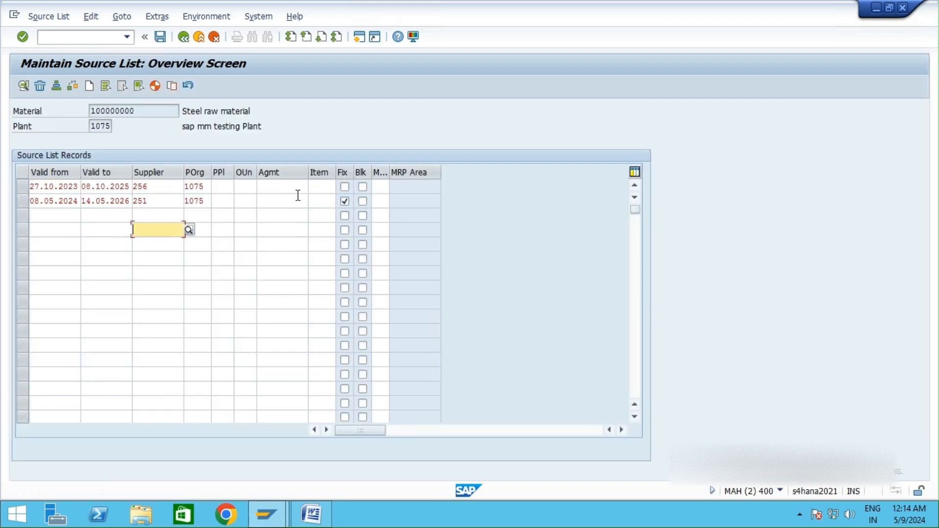
left_click_drag(283, 115, 183, 116)
left_click(218, 126)
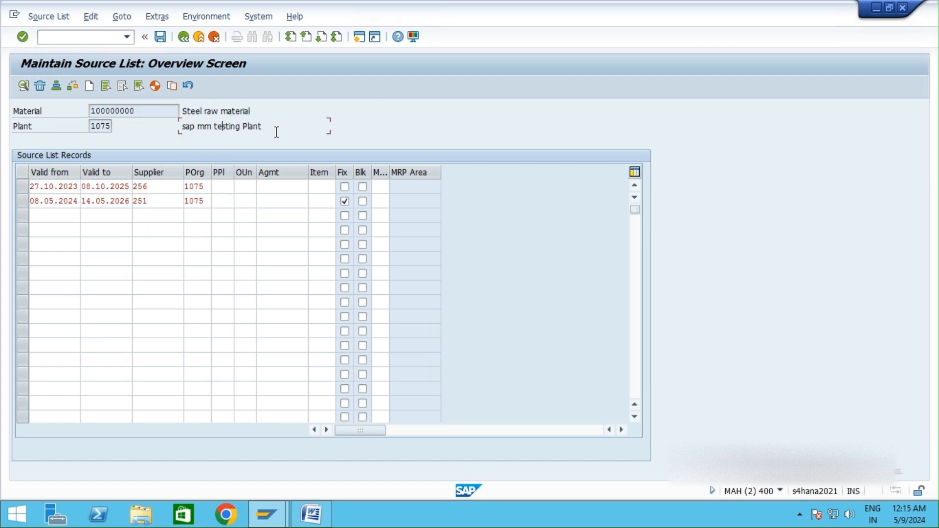
left_click_drag(272, 126, 188, 127)
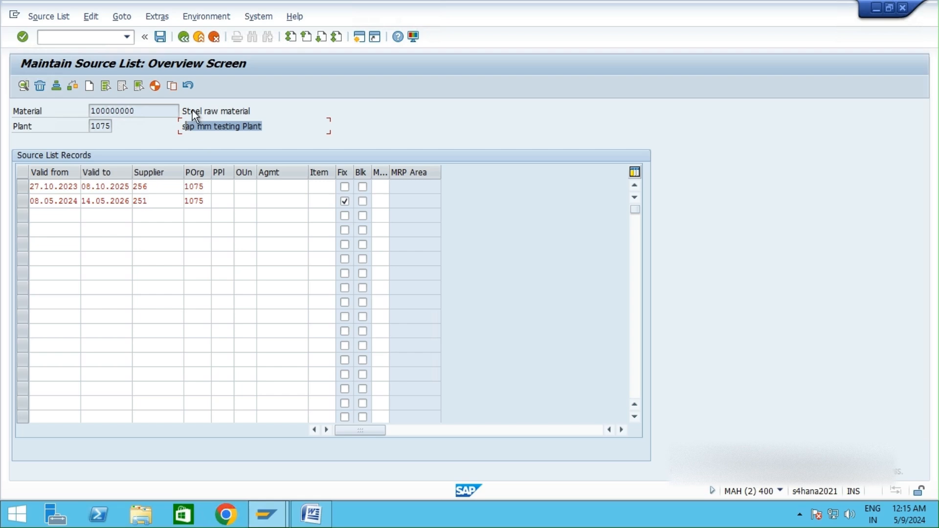
left_click(183, 37)
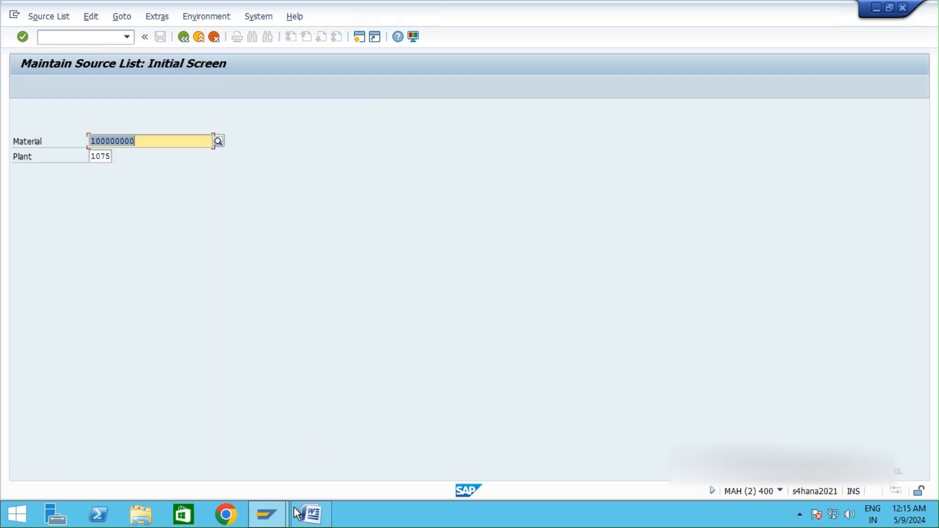
Step: Switch to Word and append "--> Blocked" after the "Manual -- ME01" line
left_click(312, 515)
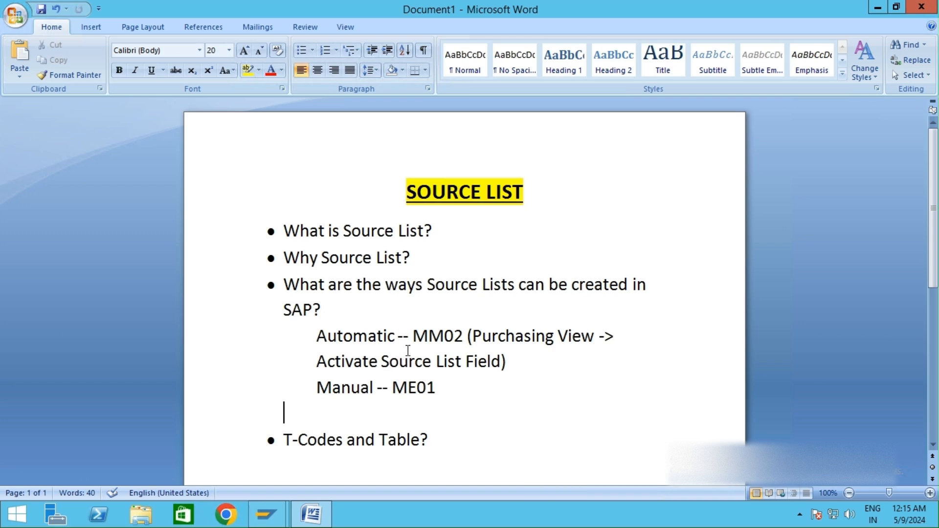
left_click(452, 385)
type("--> Blocked ")
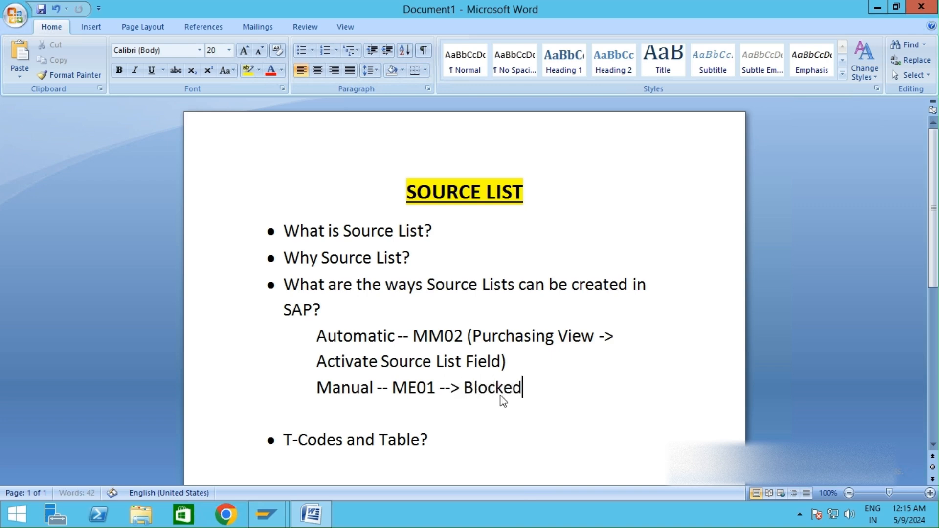
type("Vendor")
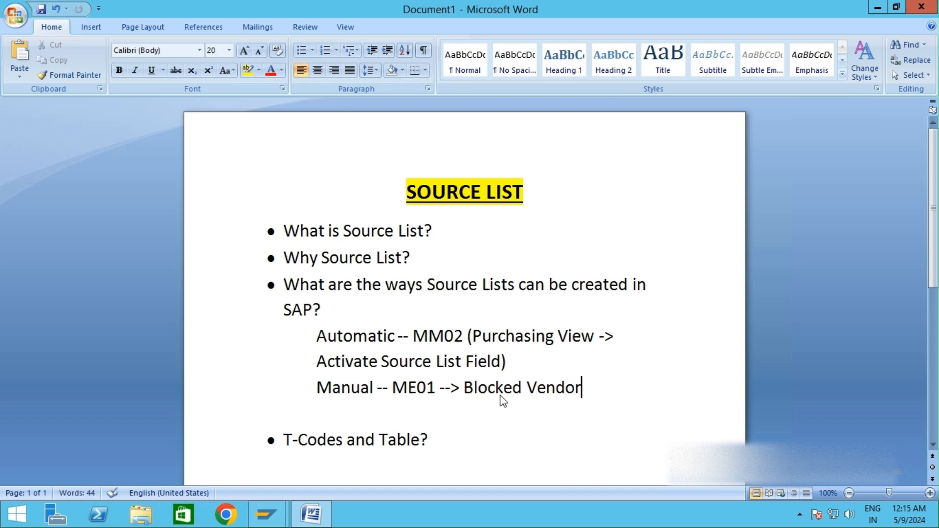
Step: Complete the line as "Blocked Vendor" and add an indented "Fixed Vendor" line beneath it
key("Return")
key("Tab")
key("Tab")
key("Tab")
key("Tab")
key("Tab")
key("Tab")
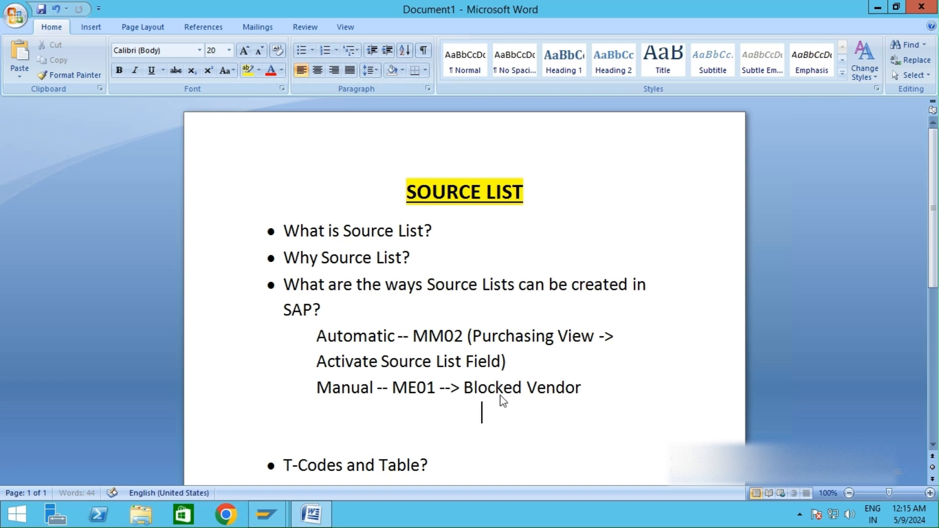
key("BackSpace")
type("Fixed Vendor")
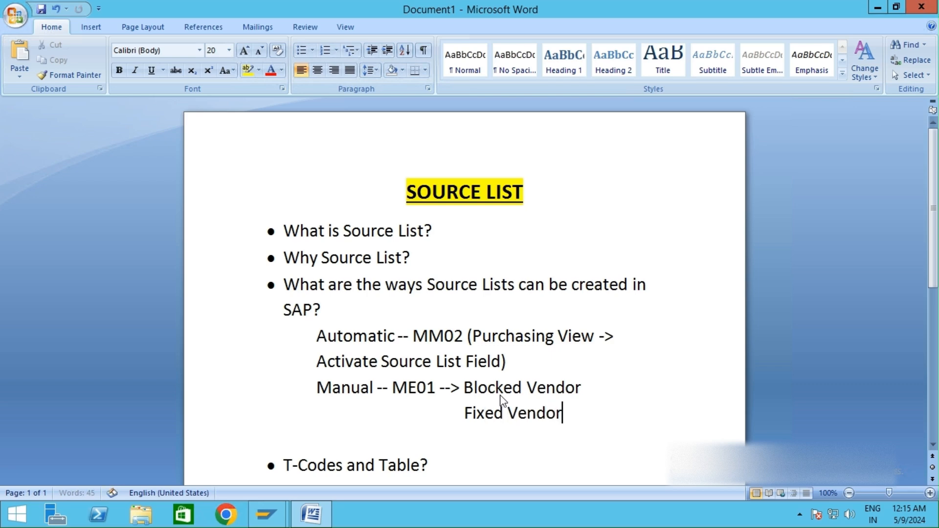
Step: Copy "Automatic -- MM02" and paste it on a new unbulleted line below the "T-Codes and Table?" bullet
scroll(537, 330, "down", 1)
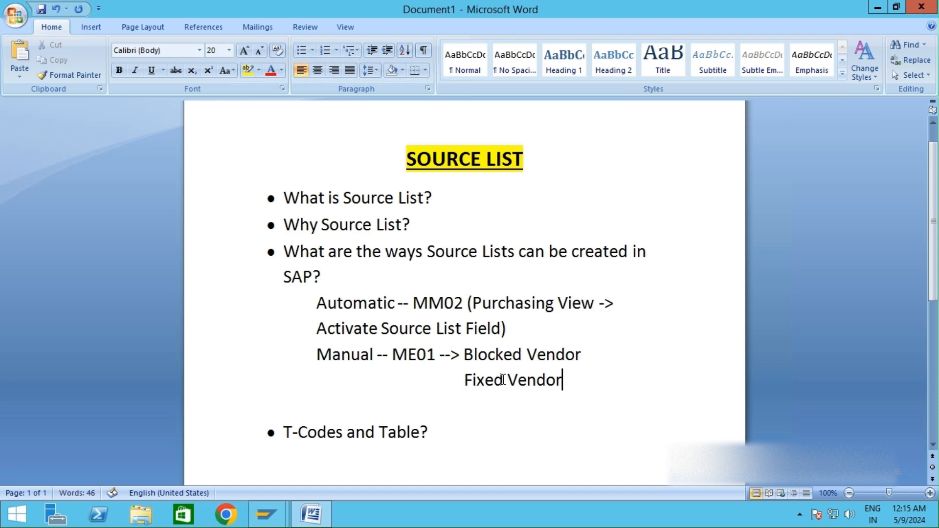
scroll(503, 379, "down", 1)
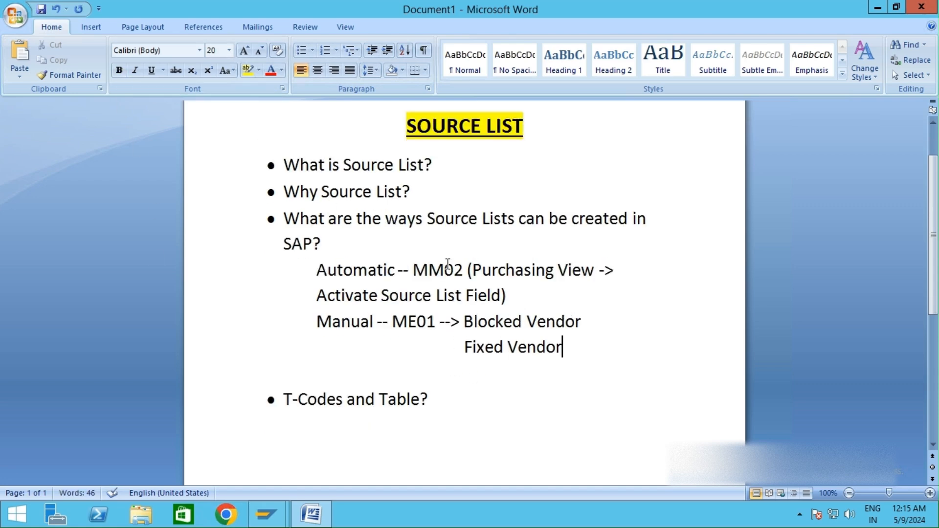
left_click(397, 270)
left_click_drag(377, 271, 465, 272)
key("ctrl+c")
left_click(403, 275)
left_click(432, 399)
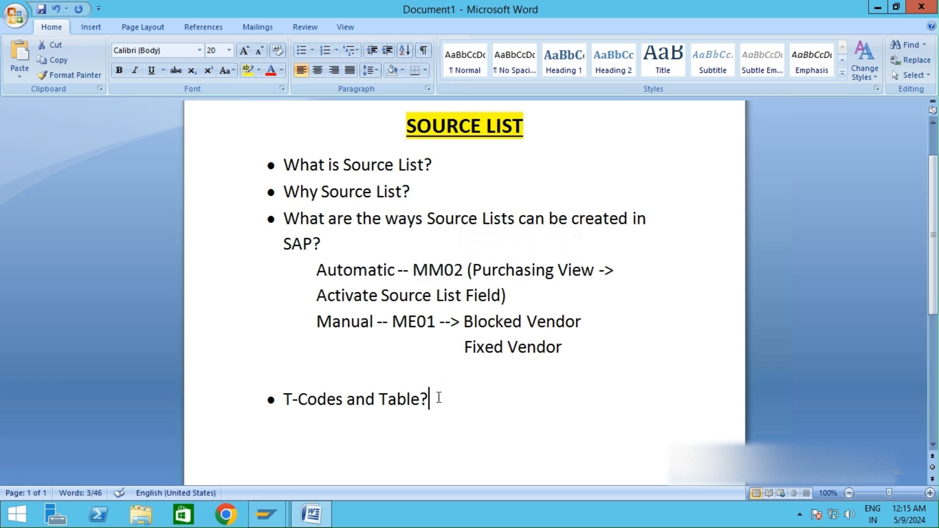
key("Return")
key("Return")
key("BackSpace")
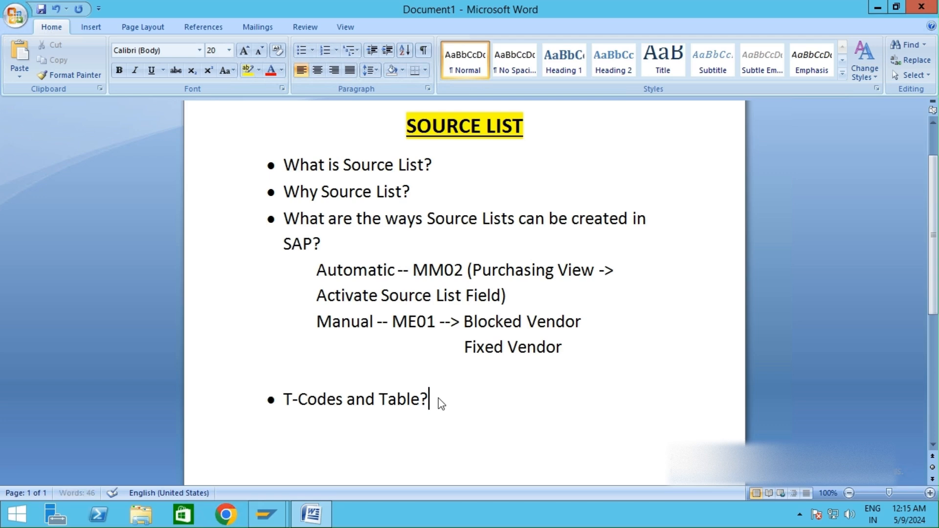
key("Return")
key("Return")
scroll(441, 403, "down", 3)
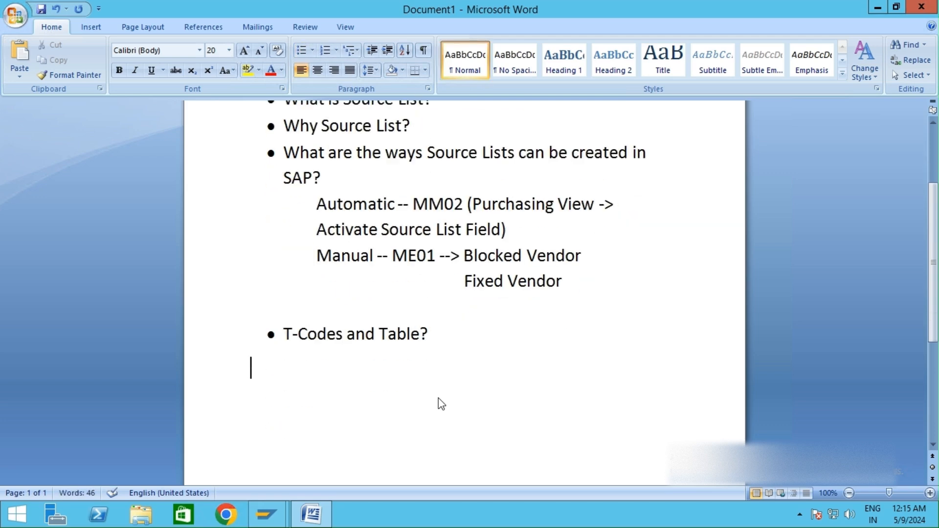
key("ctrl+v")
Step: Copy "Manual -- ME01" and paste it on the line below "Automatic -- MM02"
left_click_drag(440, 257, 345, 257)
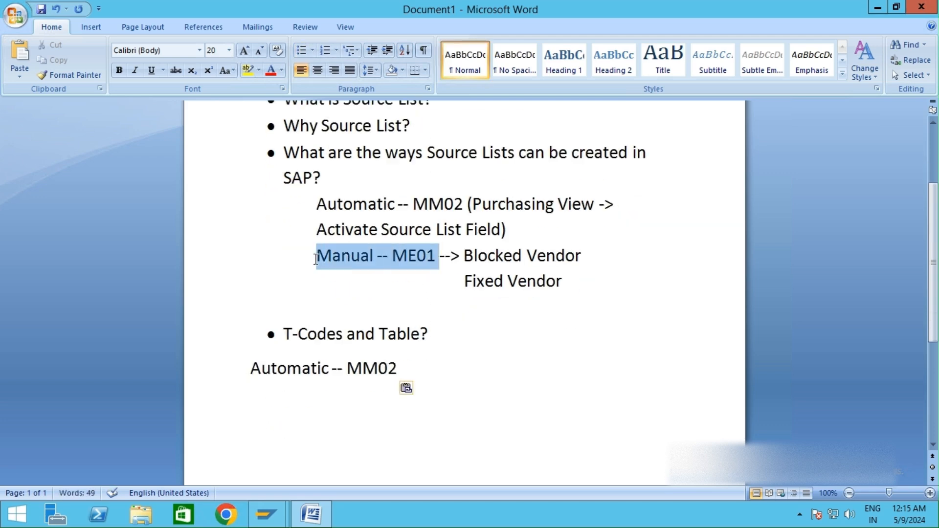
key("ctrl+v")
key("ctrl+z")
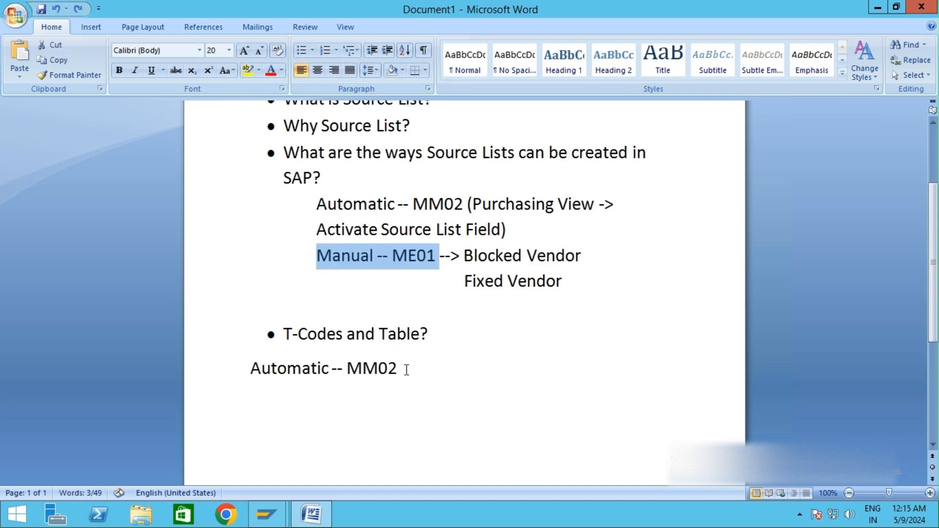
left_click(404, 369)
key("Return")
key("ctrl+v")
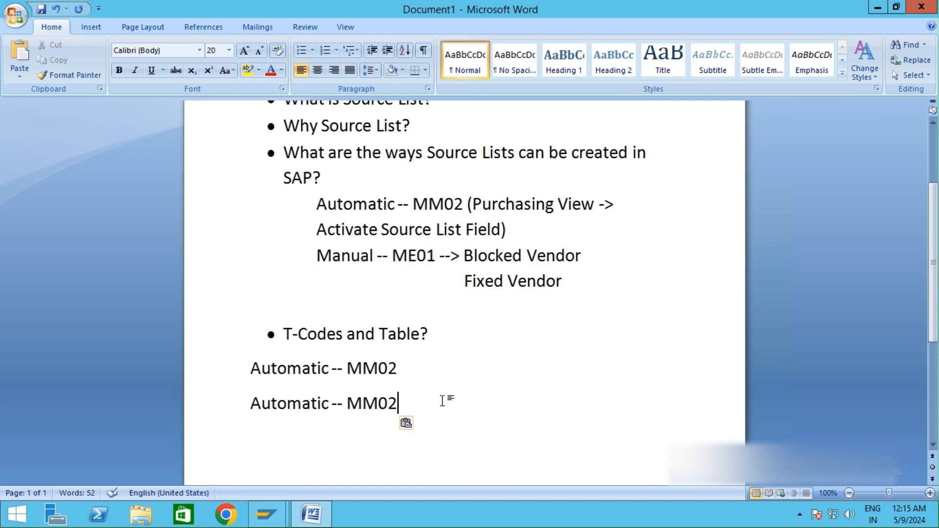
key("ctrl+z")
left_click_drag(440, 256, 327, 258)
key("ctrl+c")
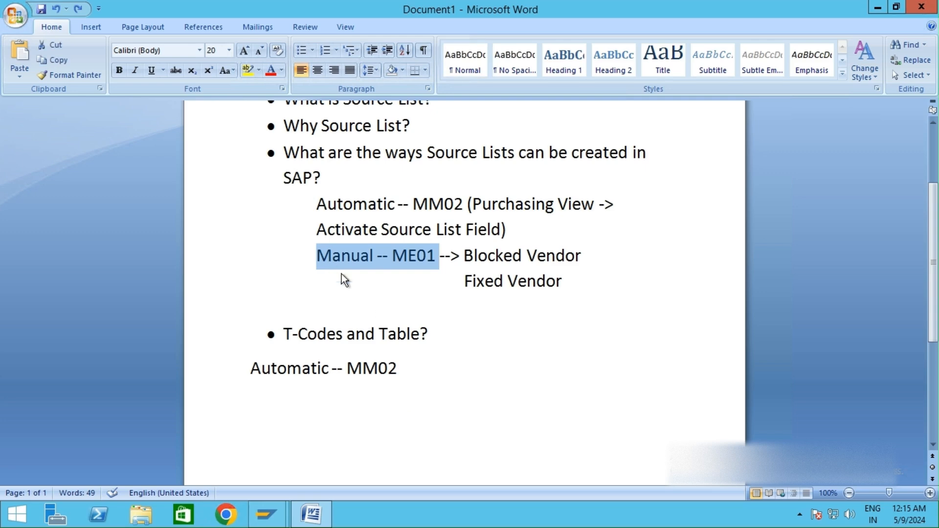
left_click(404, 368)
key("Down")
key("ctrl+v")
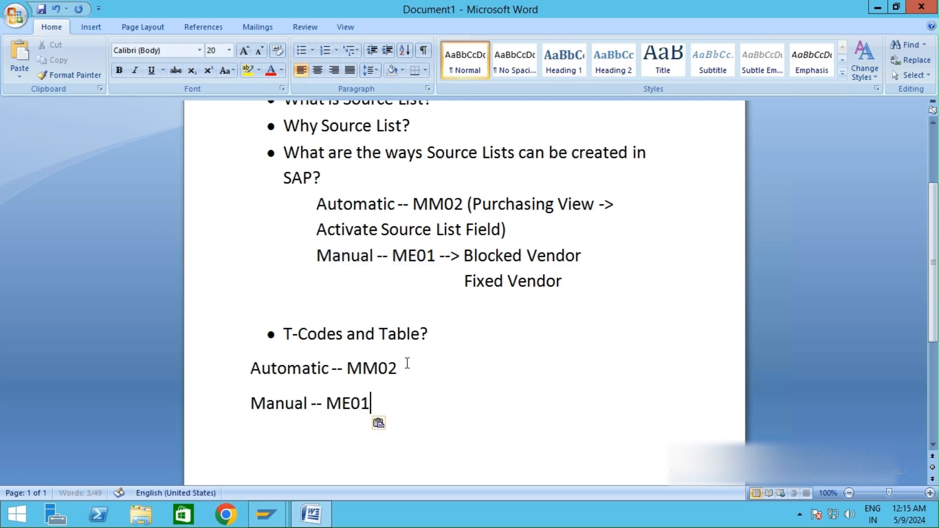
key("Return")
key("Return")
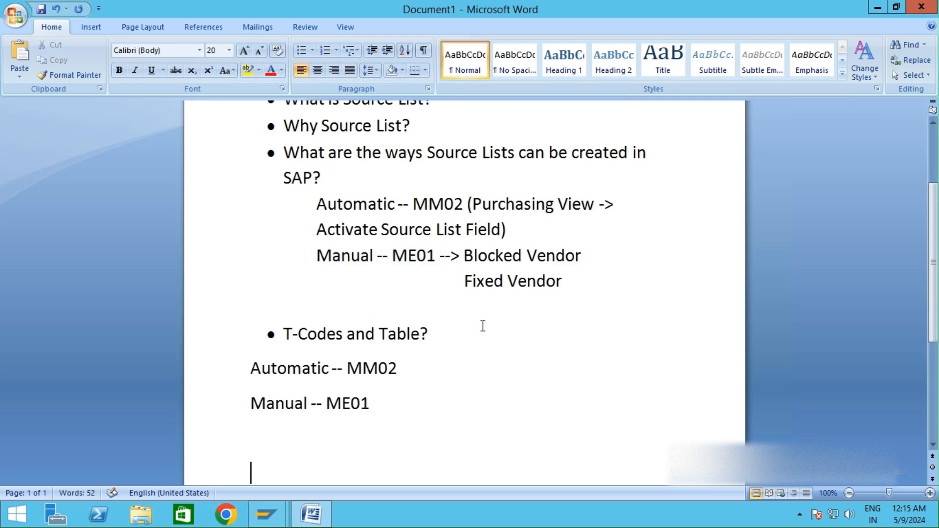
Step: Type the line "Creation --> ME01" below the copied T-code lines
scroll(471, 304, "up", 1)
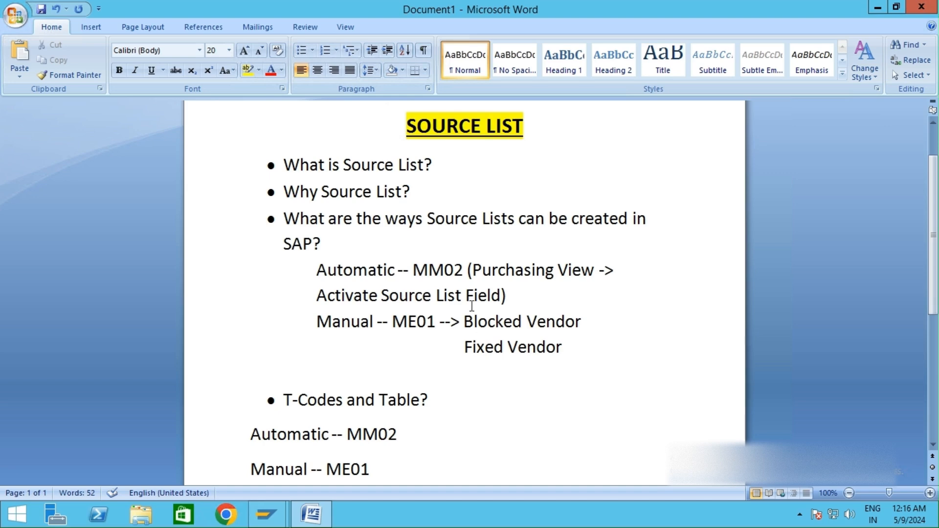
scroll(471, 306, "down", 3)
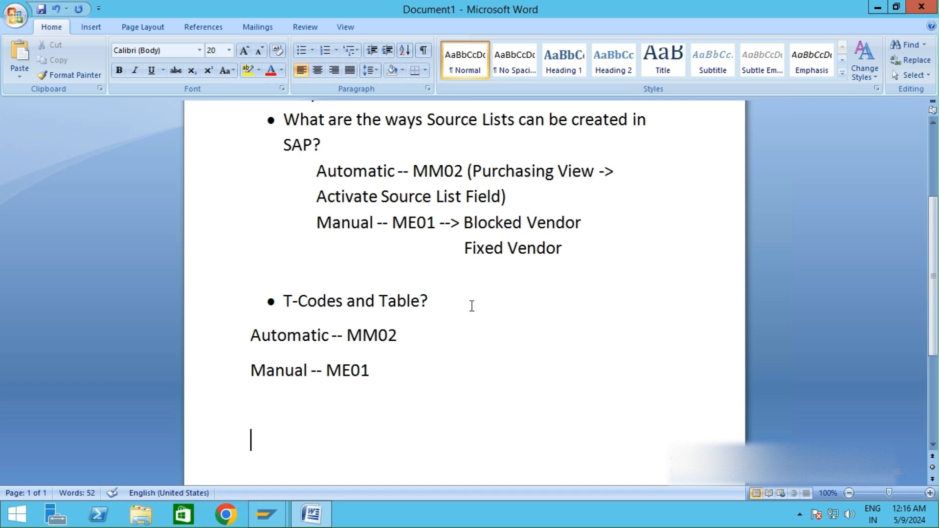
scroll(472, 306, "down", 1)
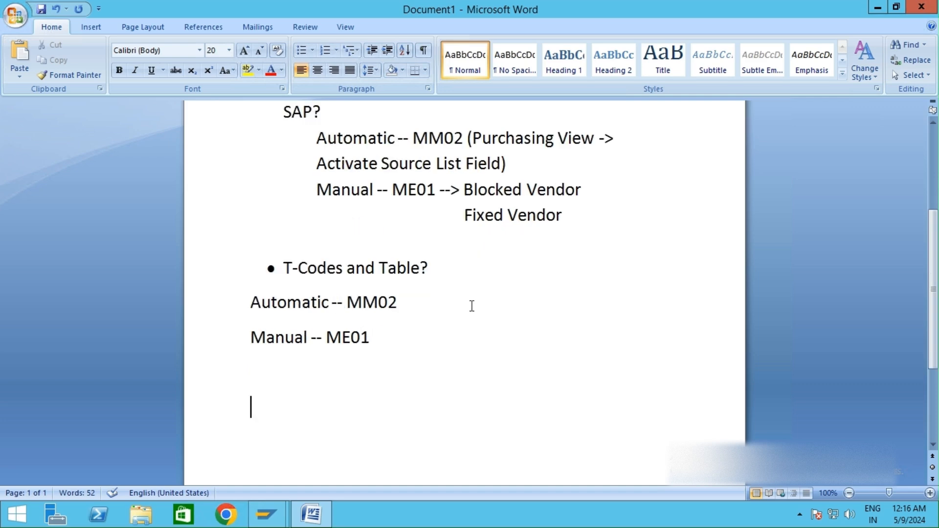
type("Creat")
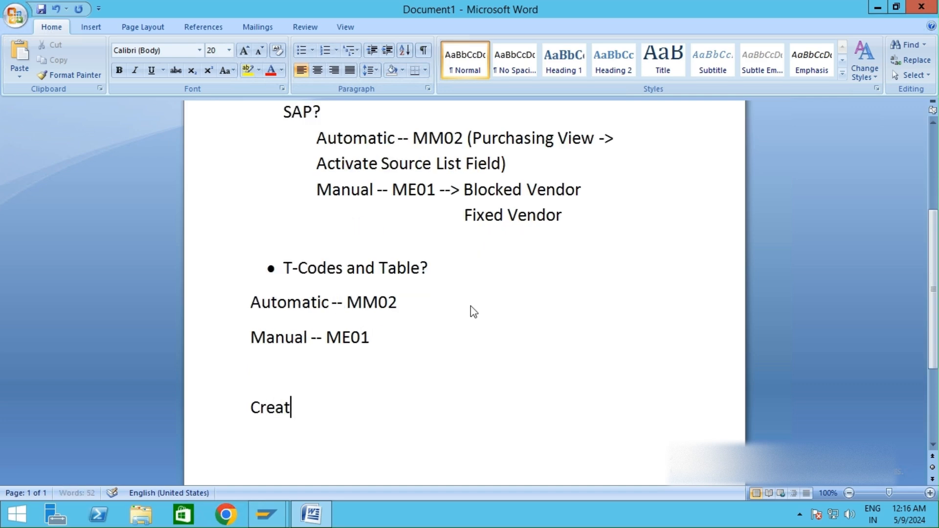
type("ion --> ME01")
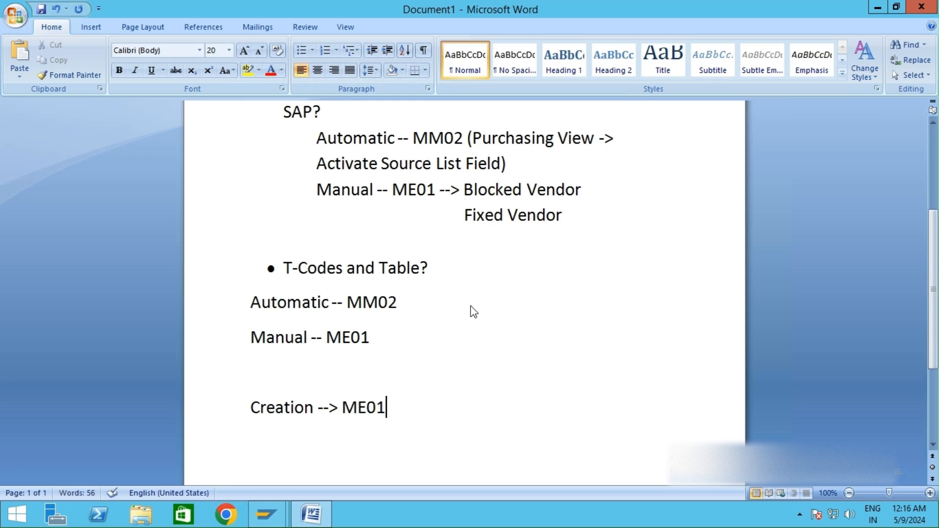
Step: Start a new "Display" line beneath the Creation entry
key("Return")
type("ME0")
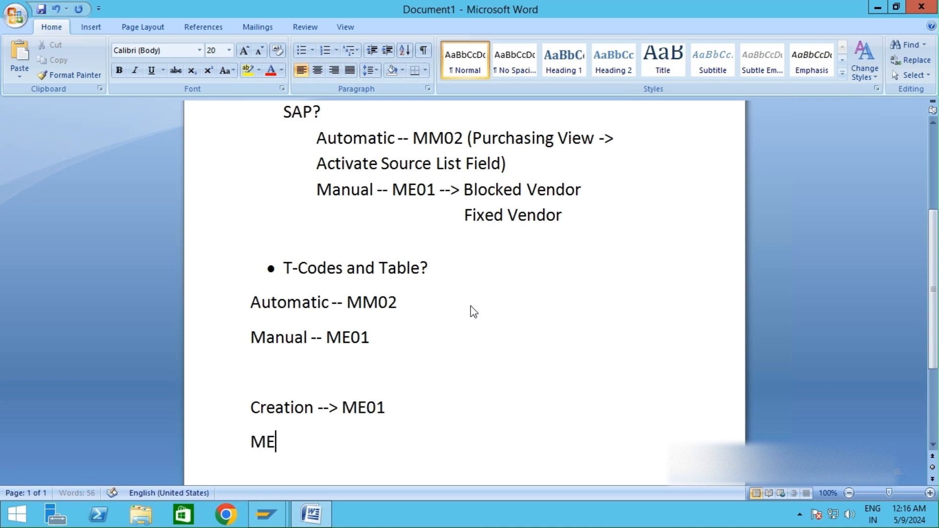
key("BackSpace")
key("BackSpace")
key("BackSpace")
key("BackSpace")
type("Display")
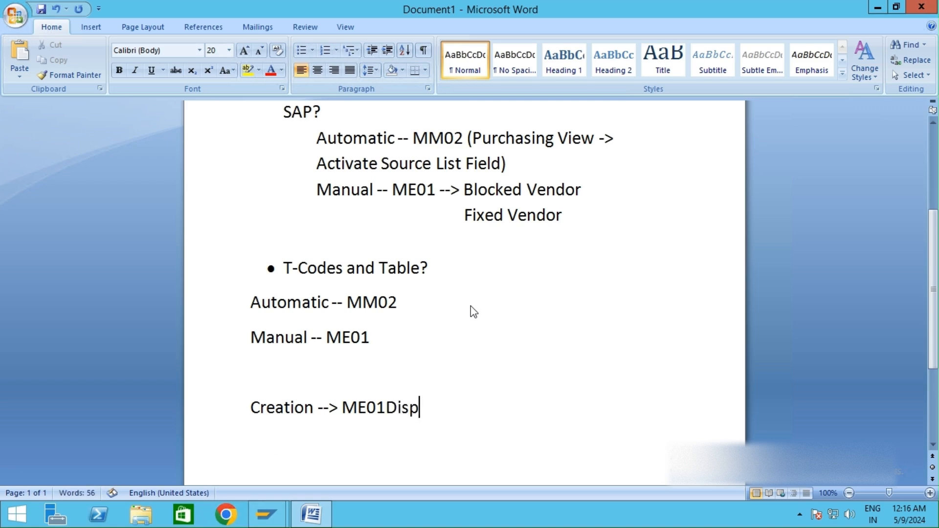
key("Left")
key("Left")
key("Left")
key("Left")
key("Left")
key("Left")
key("Left")
key("Left")
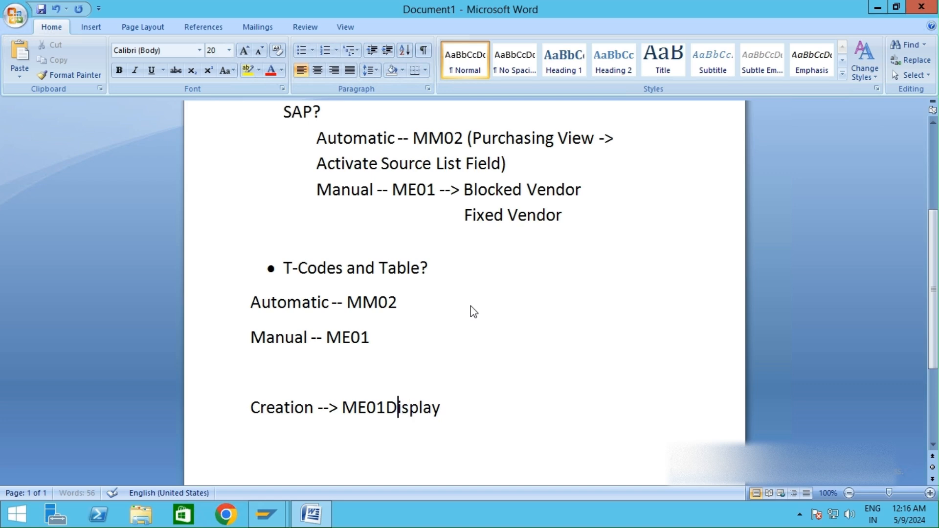
key("Right")
key("BackSpace")
key("Return")
key("Right")
key("Right")
key("Right")
key("Right")
key("Right")
key("Right")
key("Right")
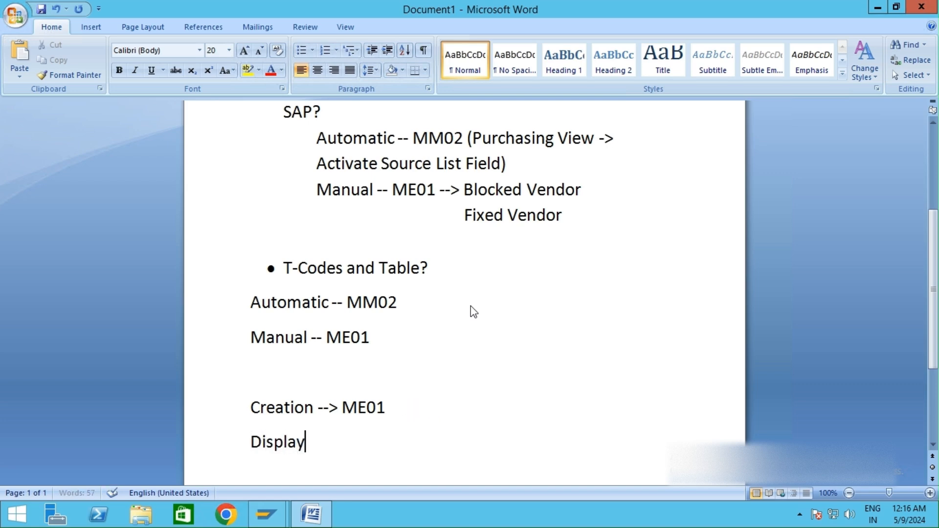
Step: Complete the Display line as "Display --> ME03"
key("Return")
key("Return")
type("-->")
key("Left")
key("Left")
key("Left")
key("BackSpace")
left_click(383, 434)
type("ME03")
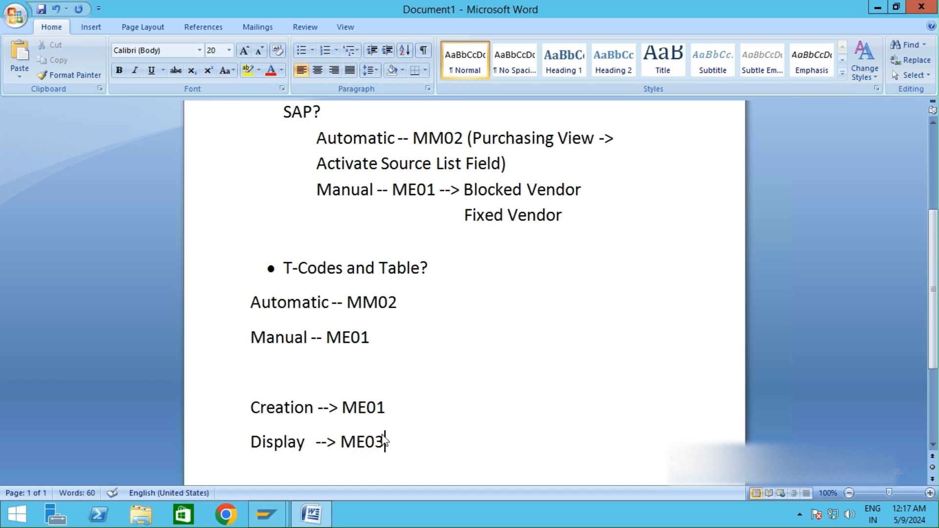
Step: Add the line "Changes --> ME04" directly below the Display line
scroll(399, 413, "down", 1)
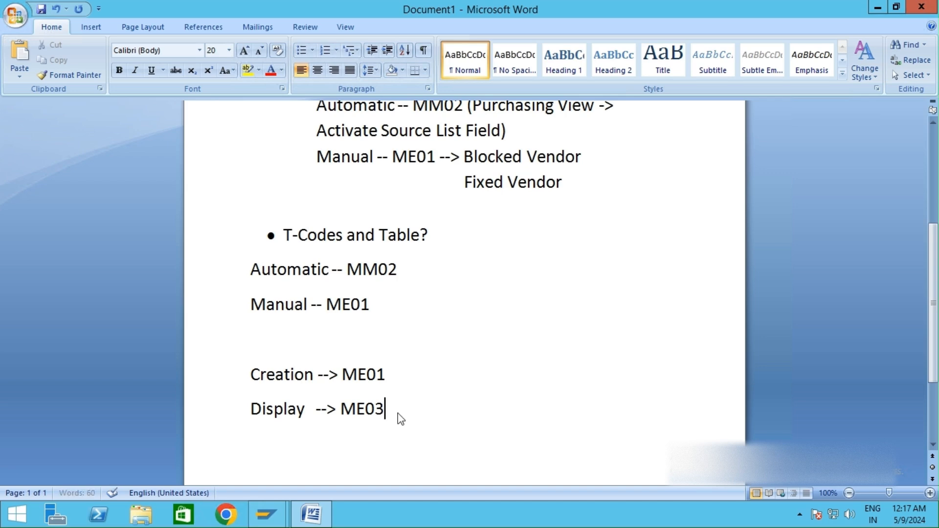
key("Return")
key("Return")
type("Changes")
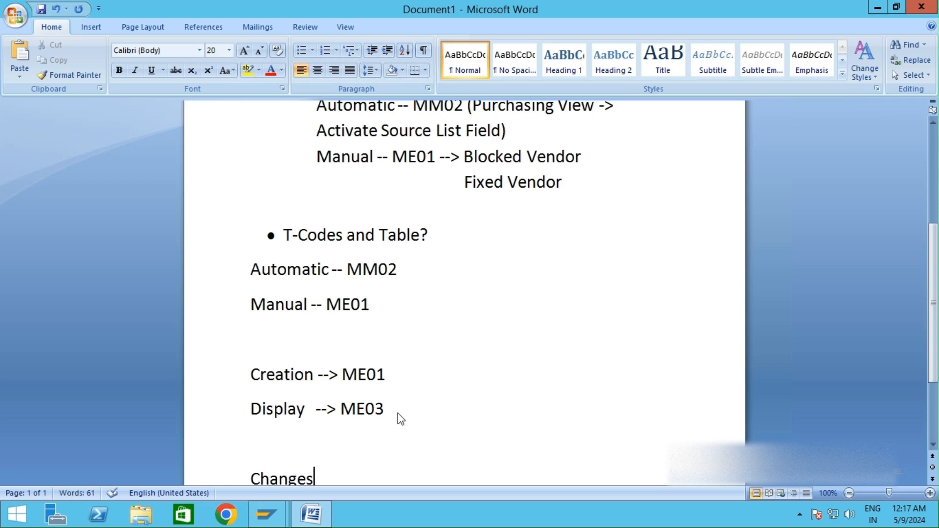
type(" --> ME04")
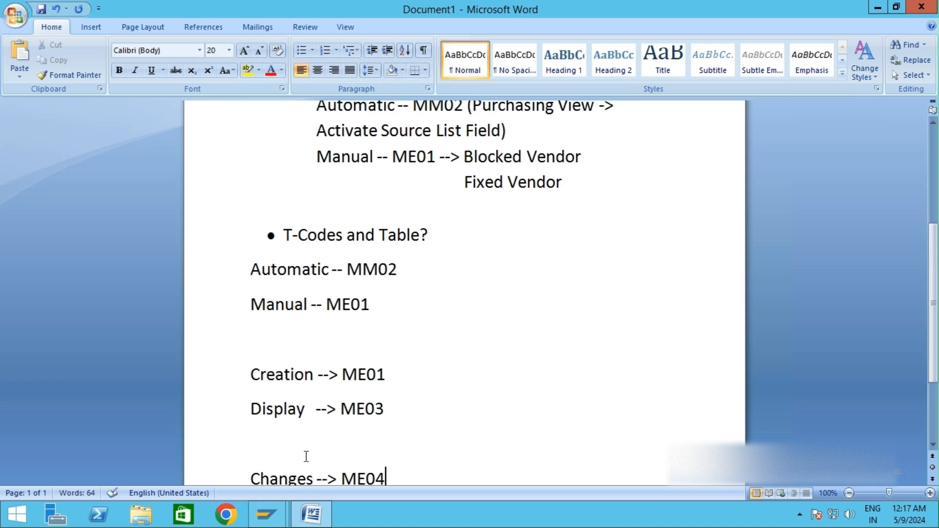
left_click(285, 440)
key("BackSpace")
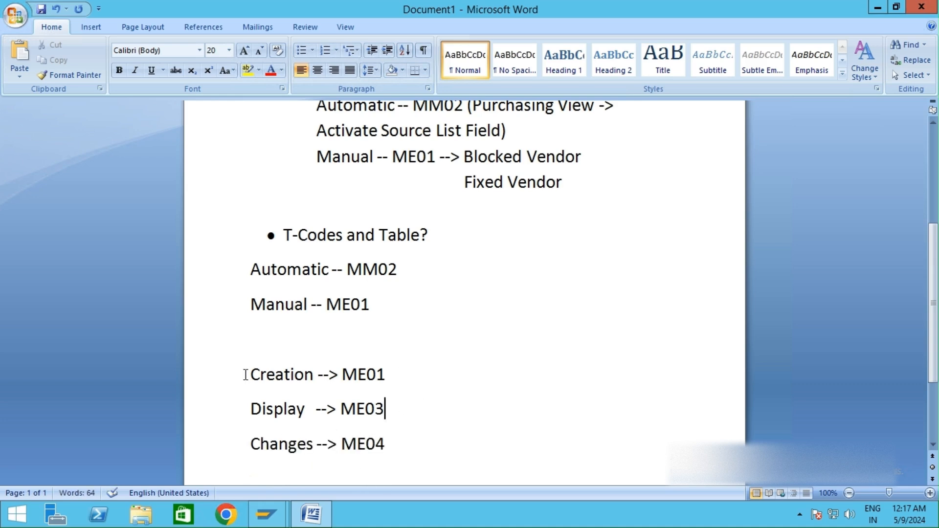
Step: Highlight the whole "Changes --> ME04" line in yellow
left_click_drag(248, 373, 260, 445)
left_click(414, 387)
left_click(248, 70)
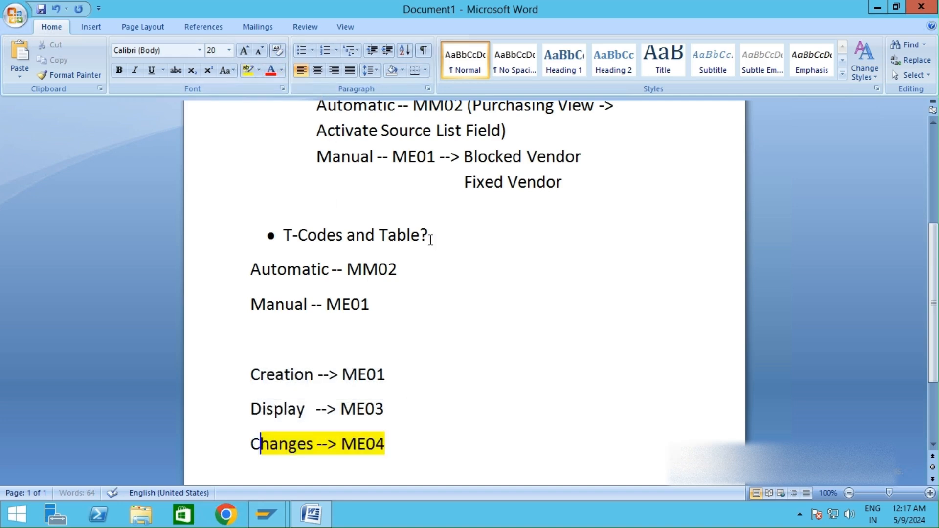
left_click(447, 342)
left_click_drag(250, 444, 269, 446)
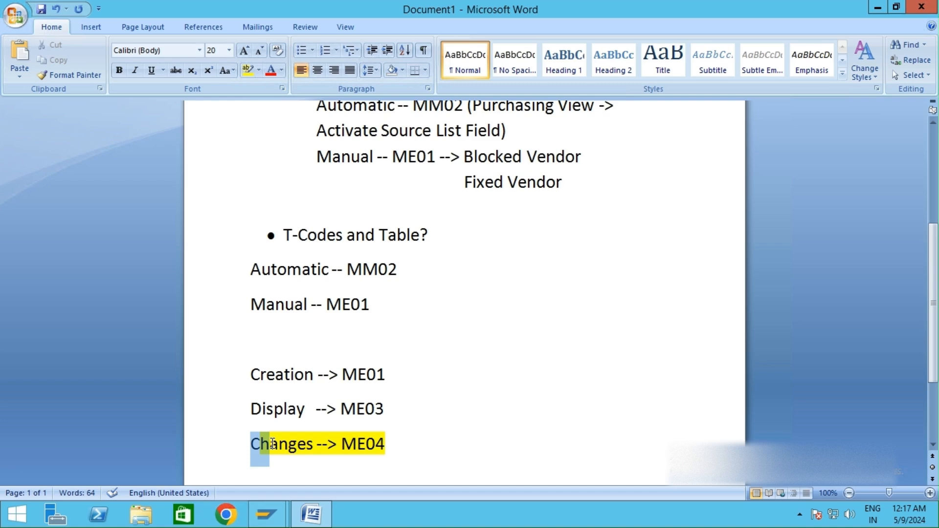
left_click(245, 72)
left_click(490, 373)
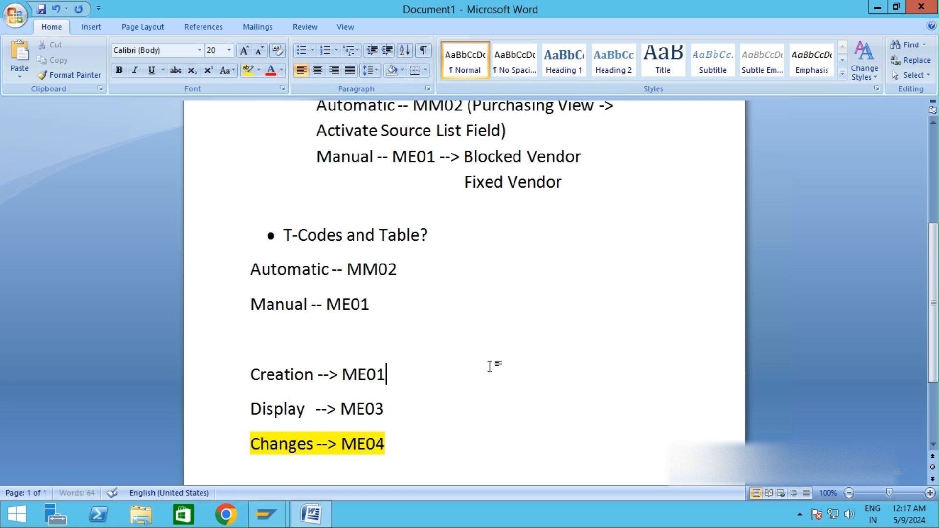
Step: Highlight "Fixed Vendor" in yellow
left_click_drag(562, 183, 448, 183)
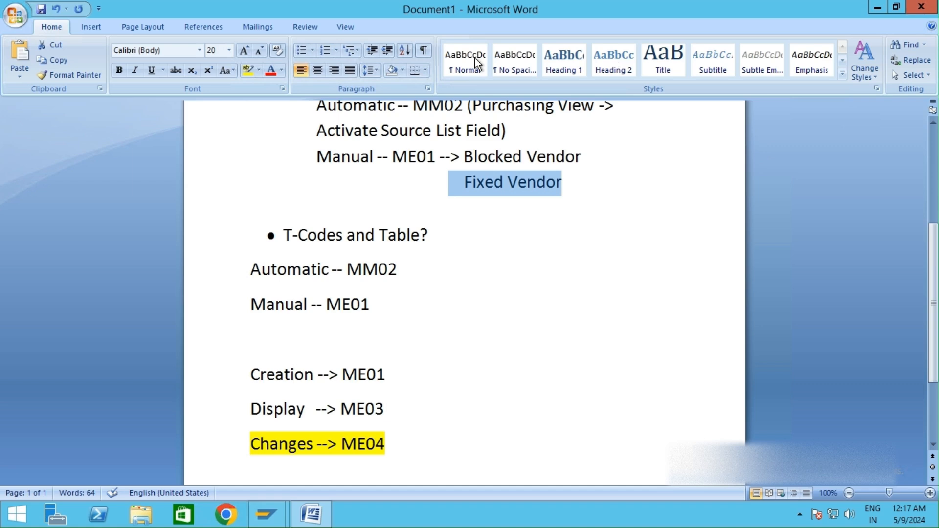
left_click(247, 70)
left_click(502, 184)
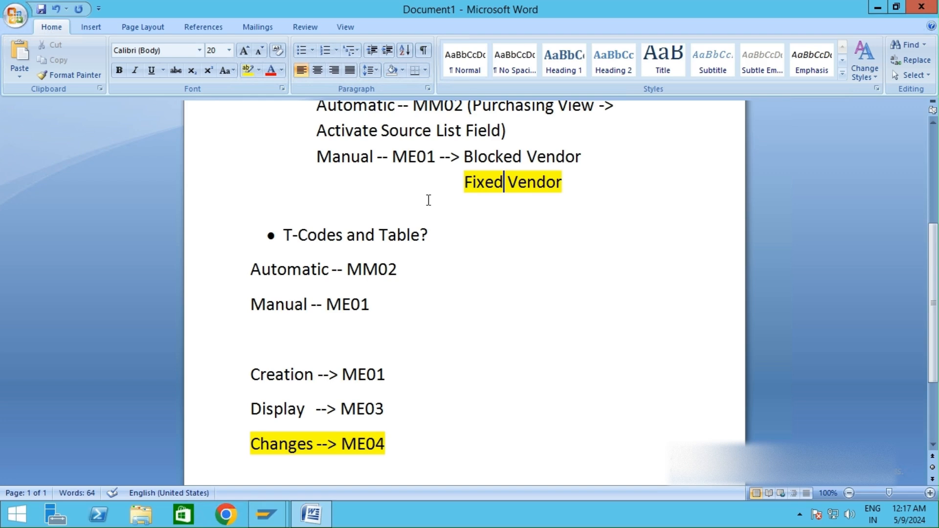
scroll(428, 200, "up", 3)
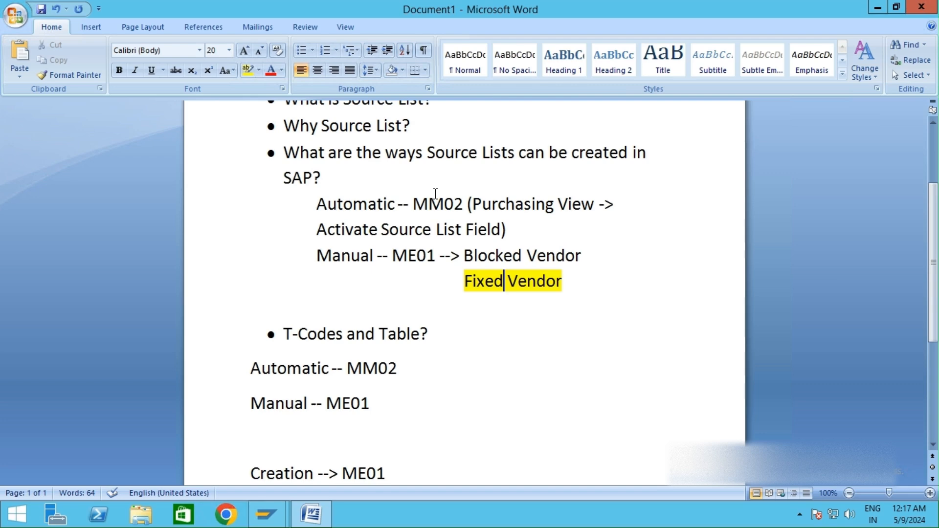
scroll(436, 194, "down", 6)
scroll(436, 192, "up", 3)
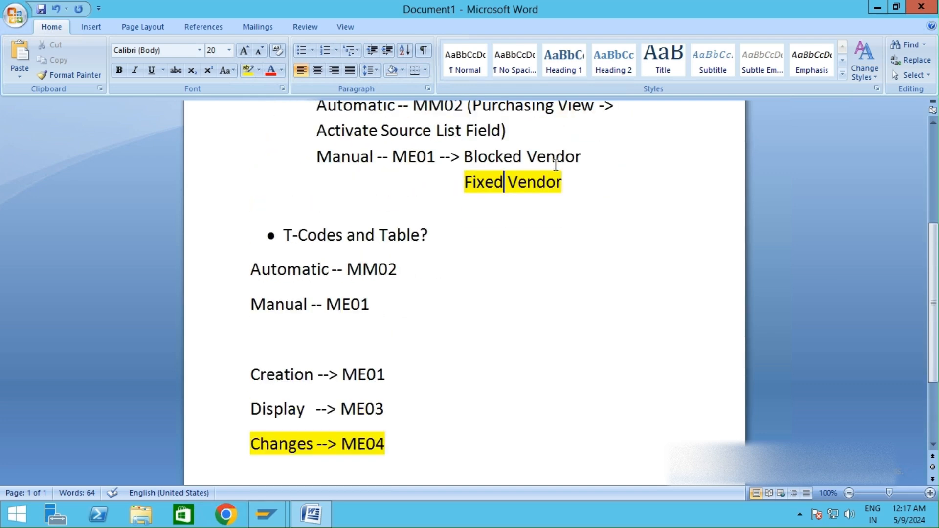
Step: Remove the blank line between "Manual -- ME01" and "Creation --> ME01" in the T-codes notes
scroll(550, 232, "down", 3)
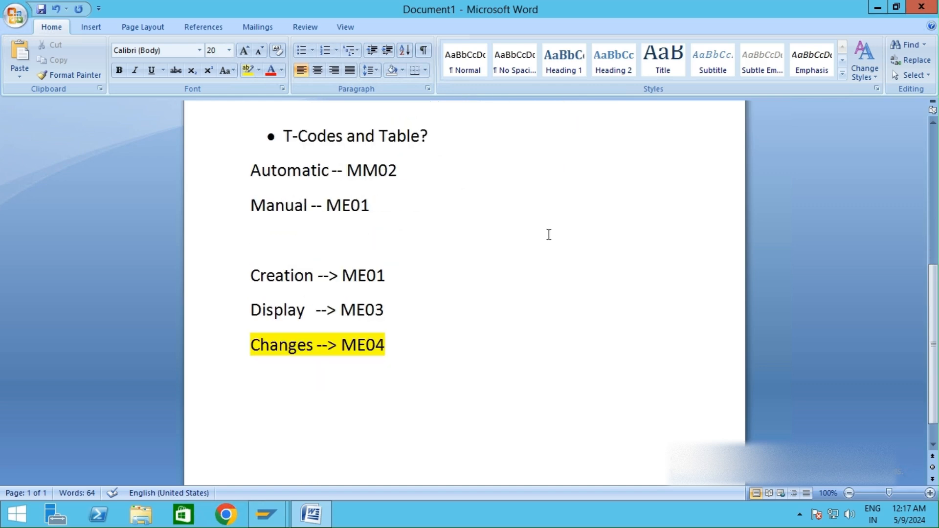
scroll(445, 298, "up", 7)
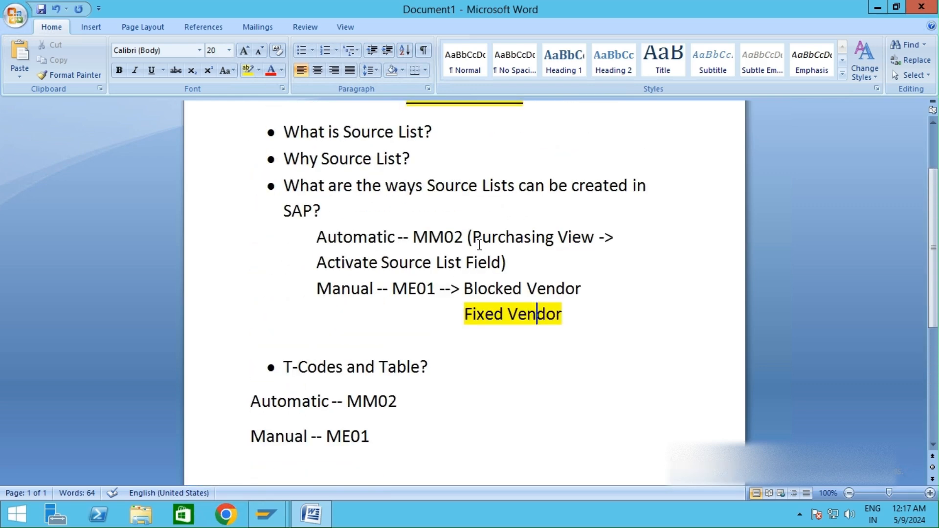
scroll(460, 274, "down", 4)
left_click(325, 346)
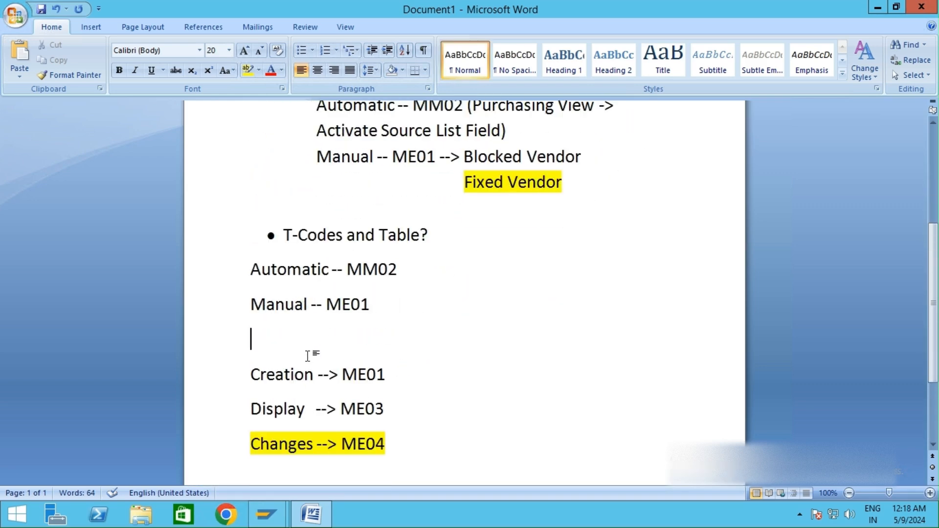
left_click(393, 412)
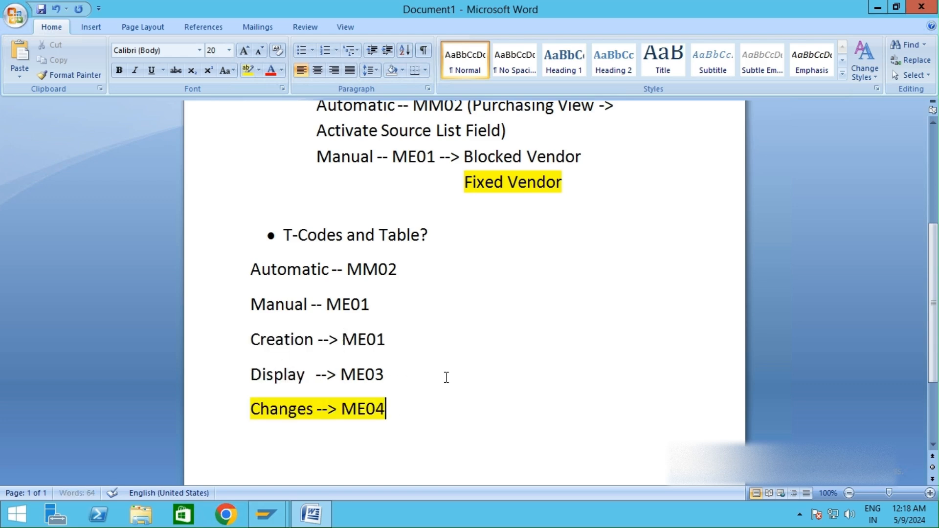
Step: Add a new line "Table ->> EORD" below the Changes line, leaving an empty line between them
key("Return")
key("Return")
type("Table -")
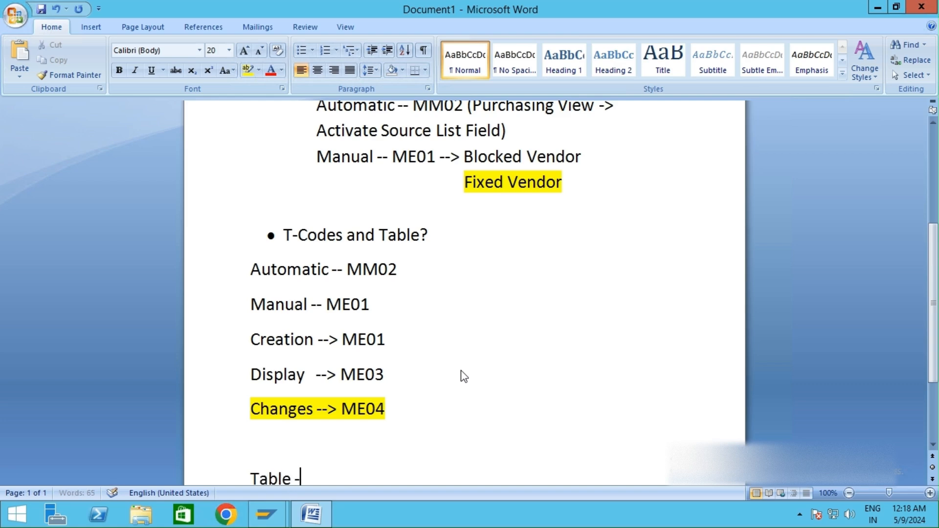
type(">> ")
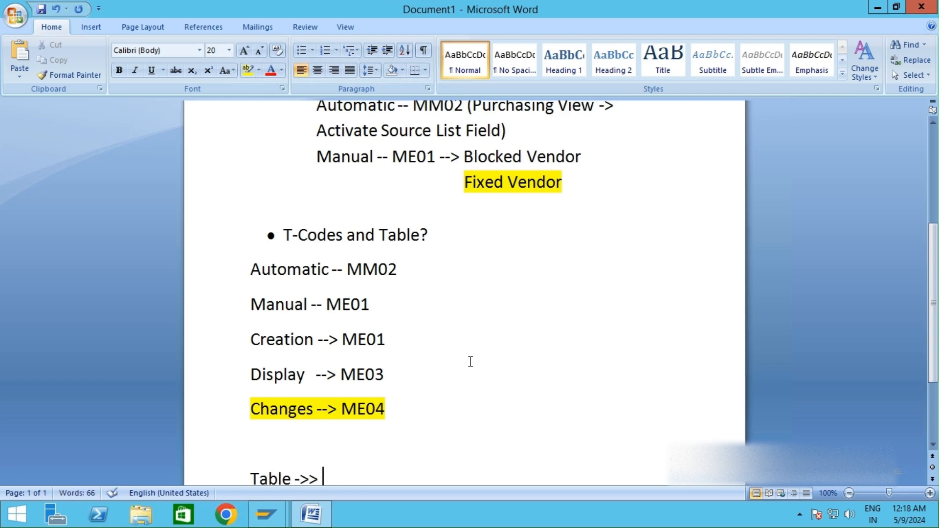
type("EORD")
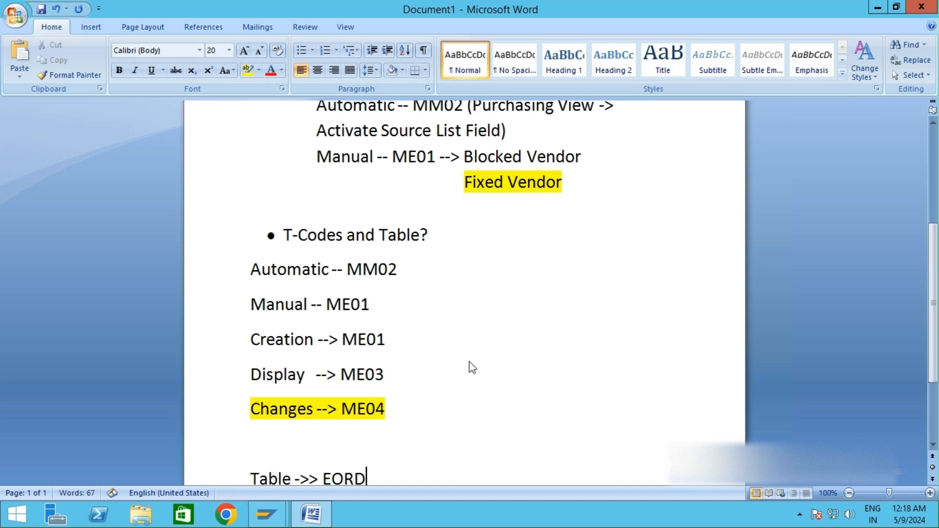
scroll(553, 323, "down", 1)
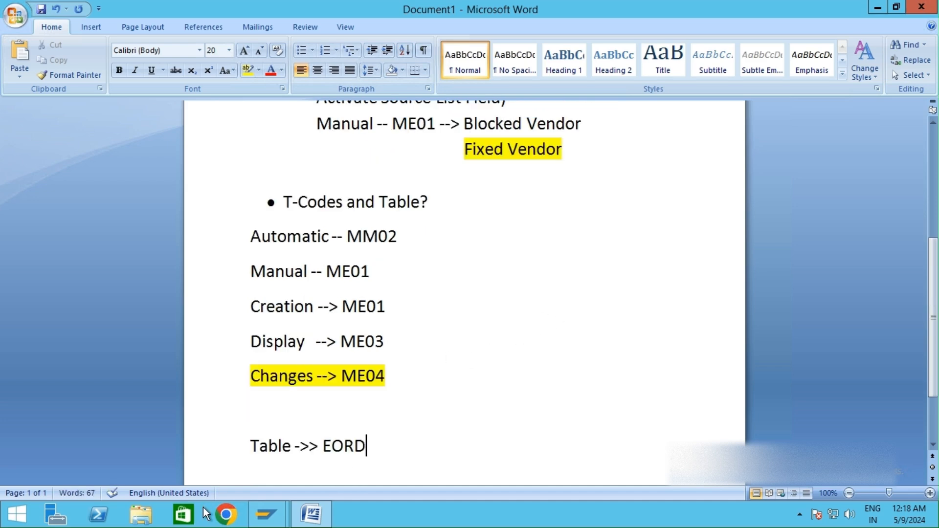
Step: Switch to SAP and leave the Maintain Source List initial screen for the SAP Easy Access menu
mouse_move(266, 513)
left_click(340, 468)
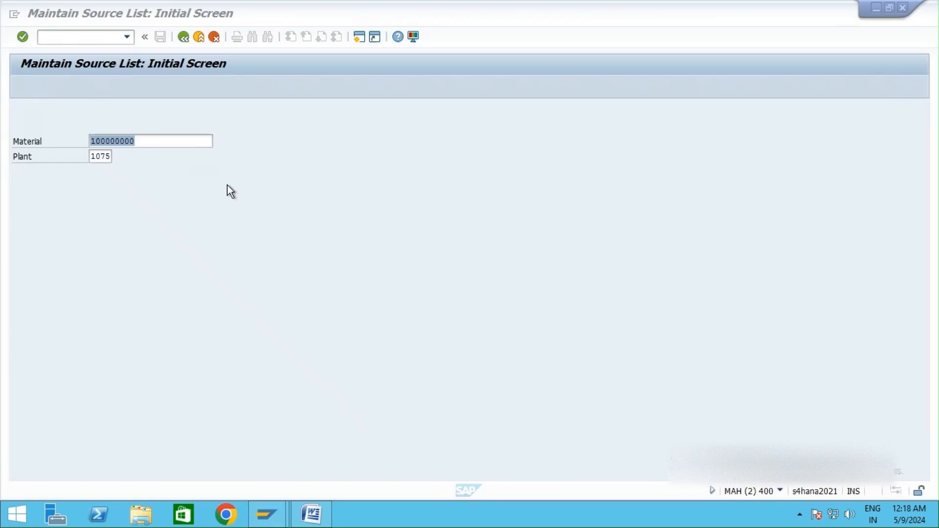
left_click(199, 37)
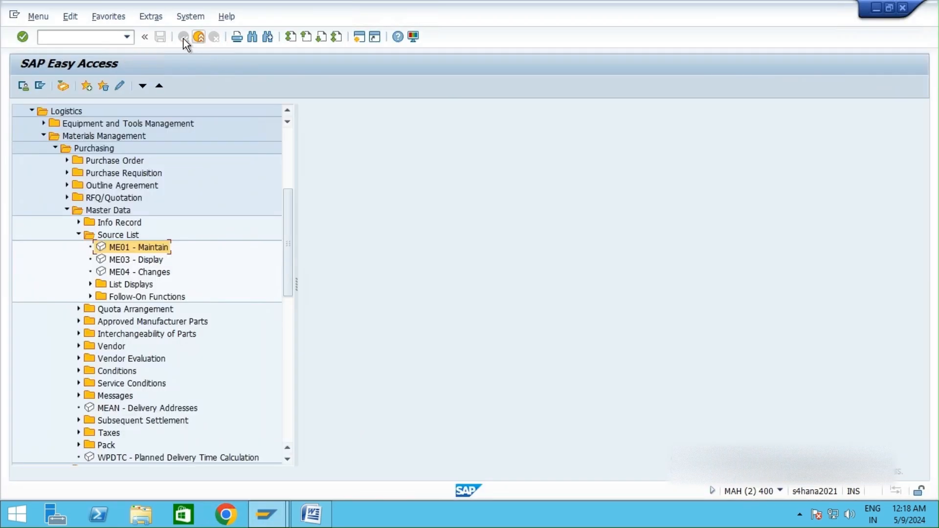
Step: Open transaction SE16N and enter table EORD, cancelling the save-variant dialog that opens
type("se16n")
key("Return")
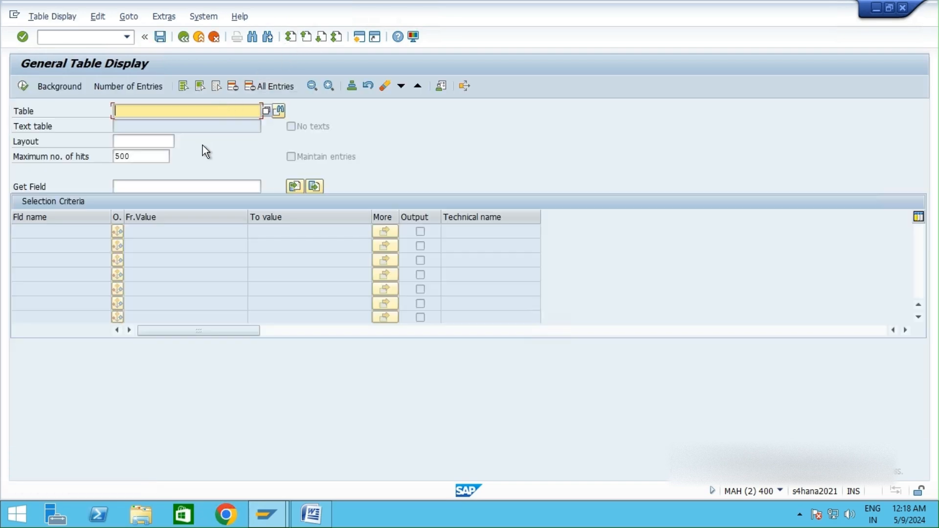
type("eord")
left_click(131, 154)
key("ctrl+s")
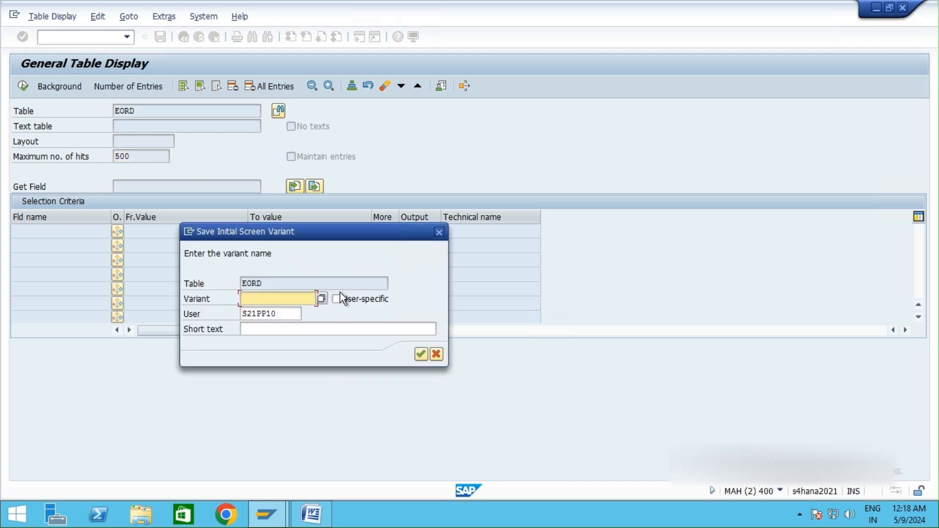
left_click(439, 353)
Step: Clear the maximum number of hits and execute the EORD table display
left_click(153, 157)
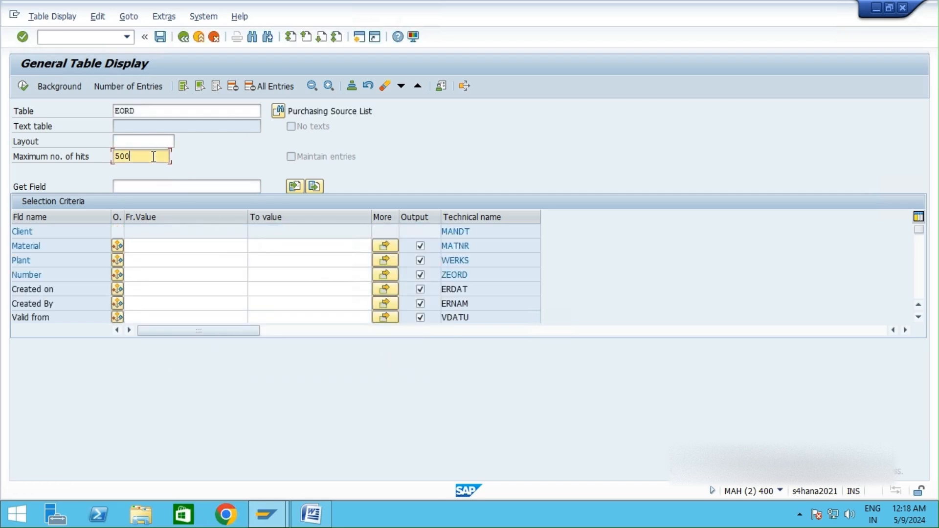
double_click(153, 156)
key("Delete")
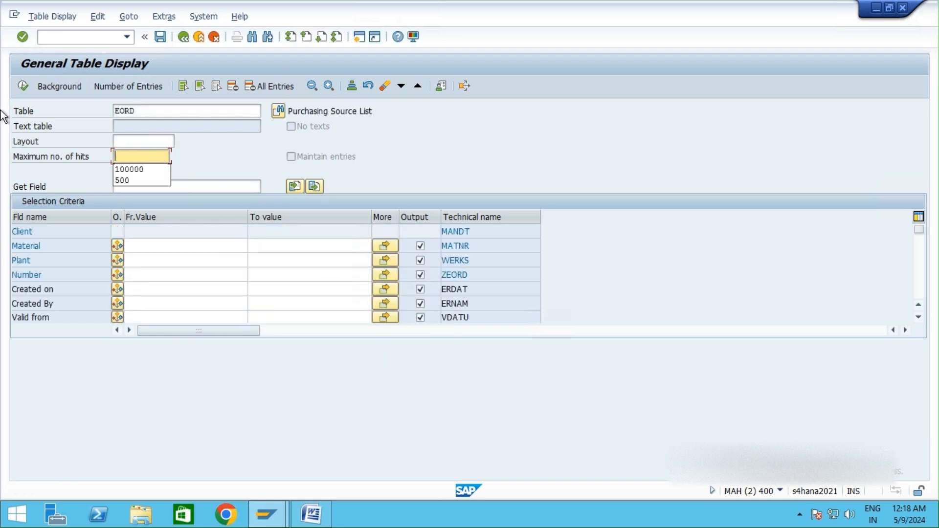
left_click(22, 86)
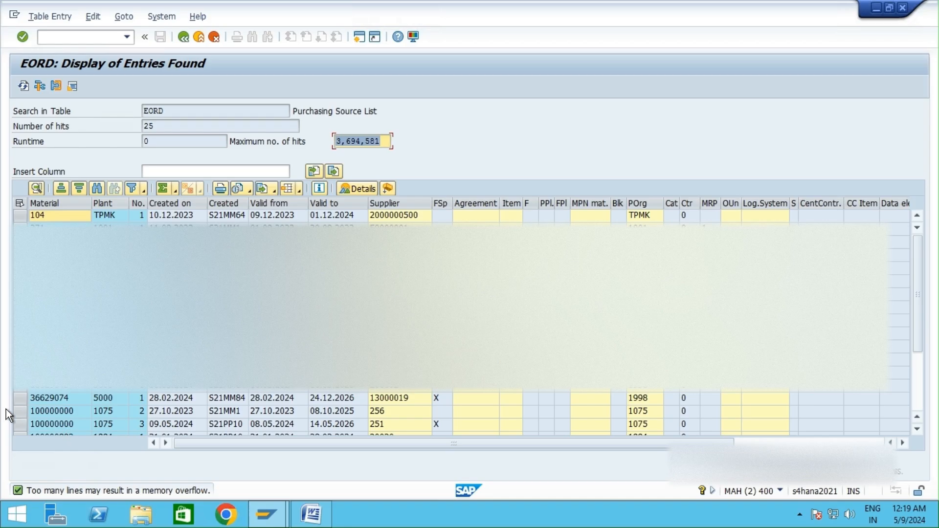
Step: Examine the EORD entries for material 100000000 in plant 1075 and the FSp column, then exit to the main menu
left_click(21, 415)
left_click(21, 415)
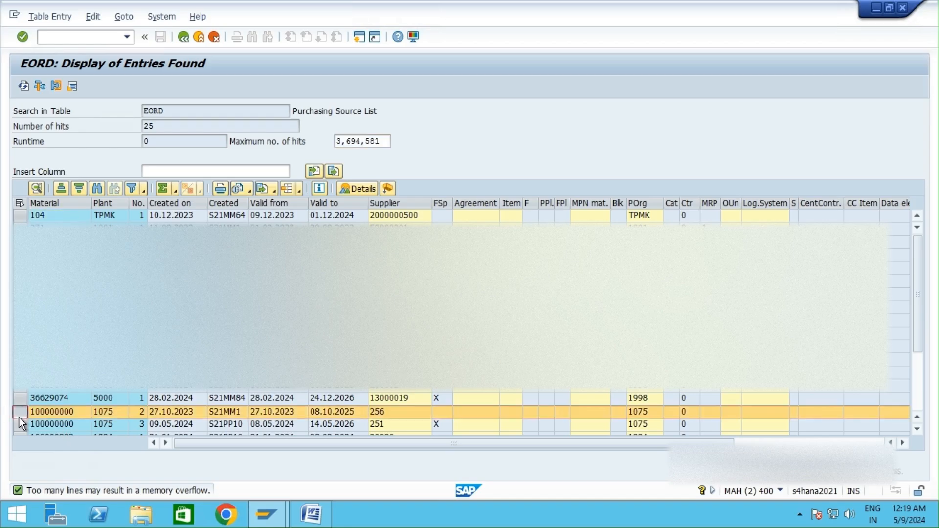
left_click(19, 425)
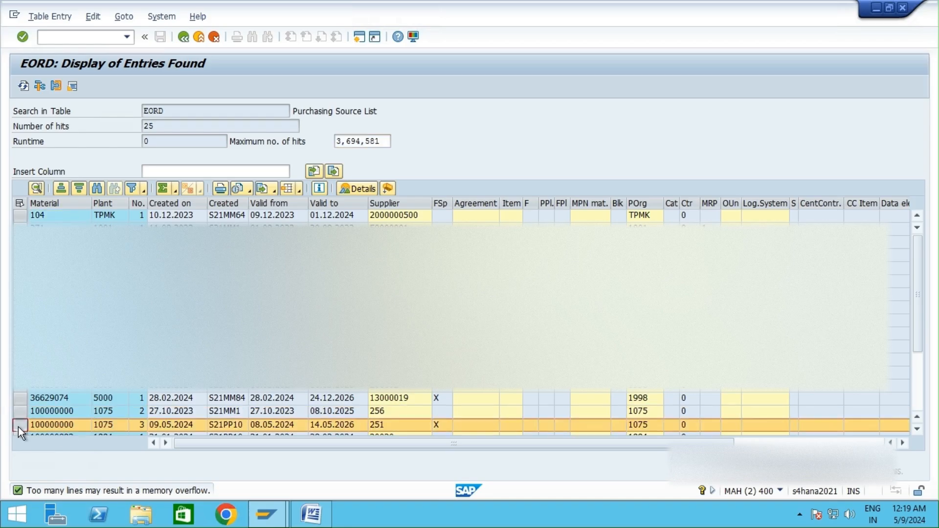
left_click(918, 430)
scroll(920, 433, "down", 1)
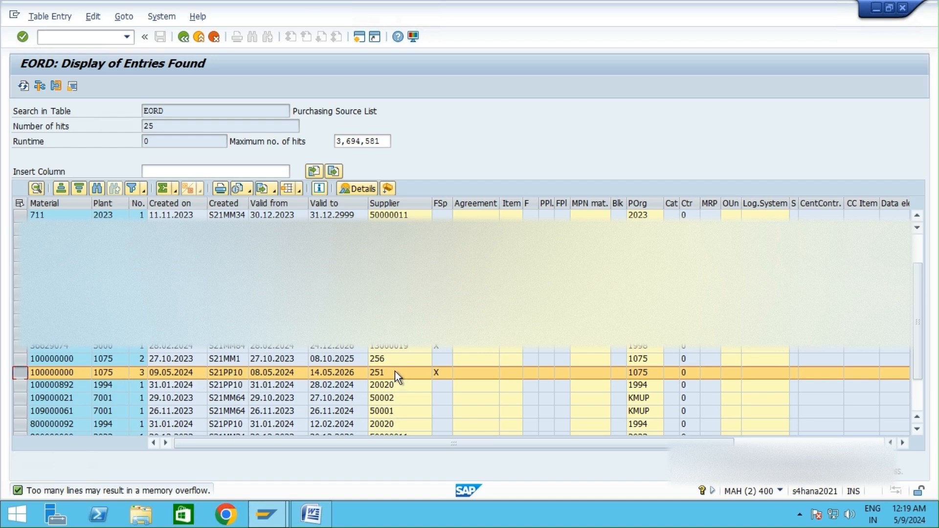
left_click(438, 371)
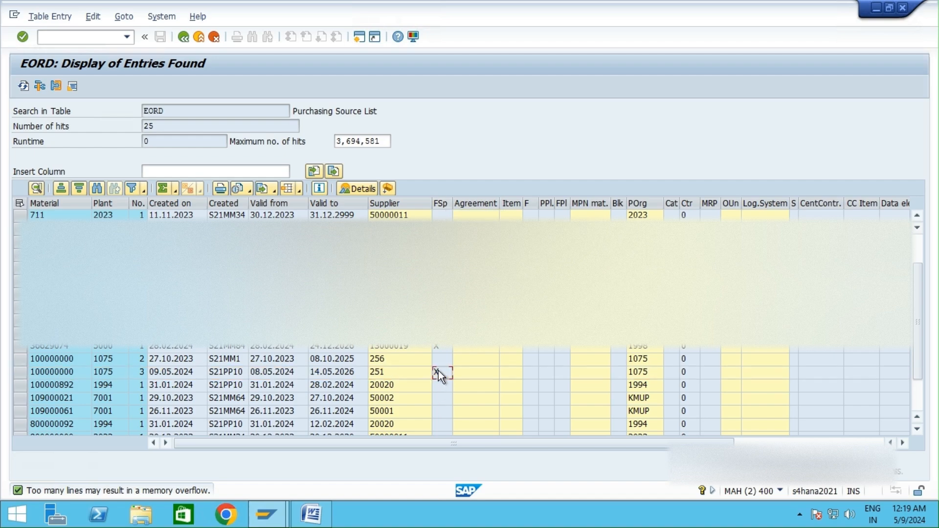
left_click(438, 205)
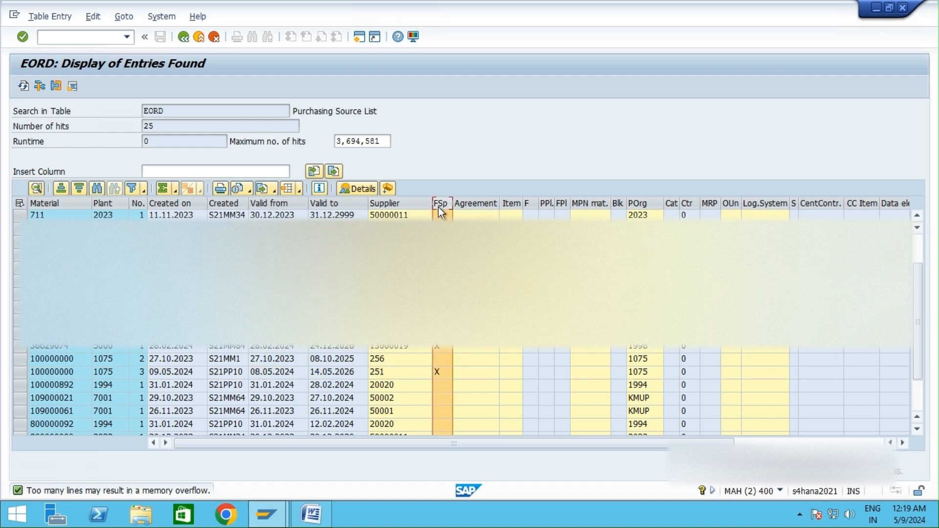
left_click(212, 41)
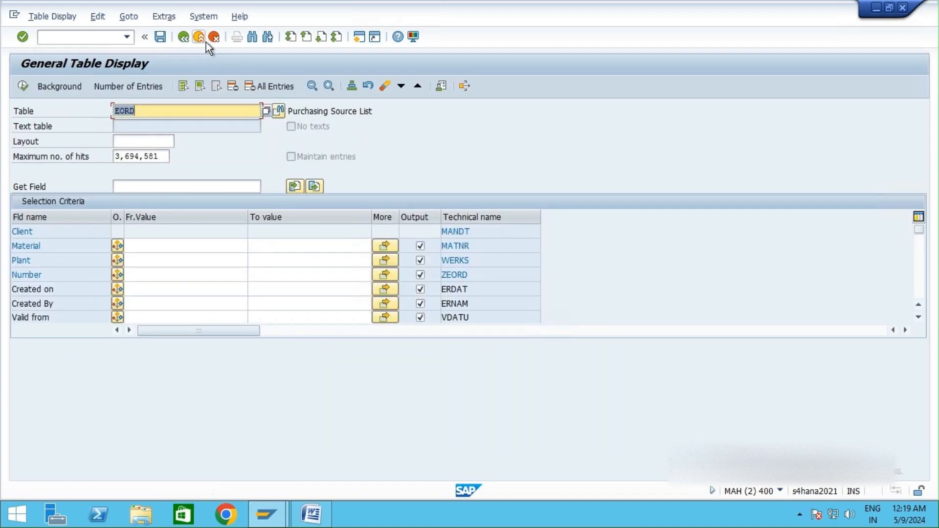
left_click(215, 38)
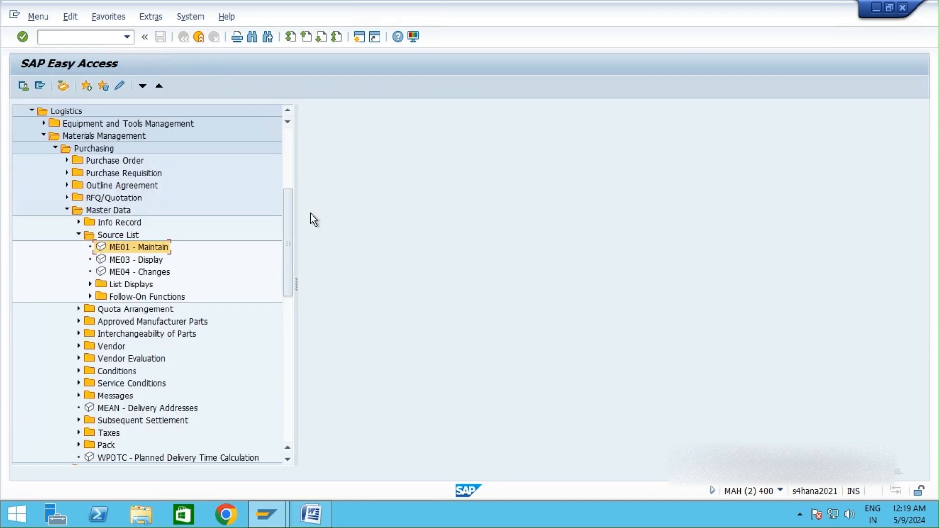